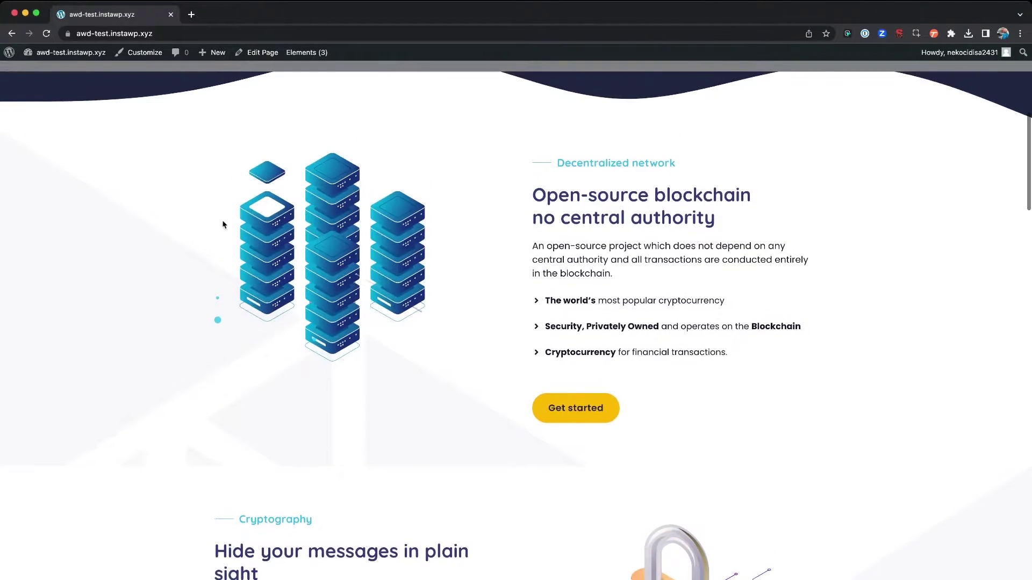
Scroll the live homepage to review its hero, network and cryptography sections.
scroll(224, 224, up, 5)
scroll(224, 225, up, 3)
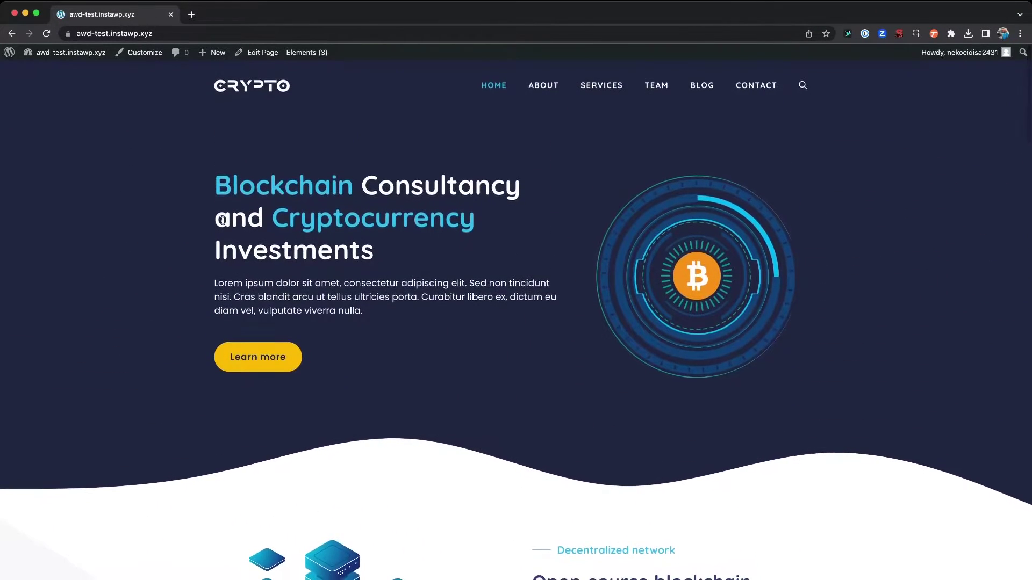
scroll(222, 221, down, 8)
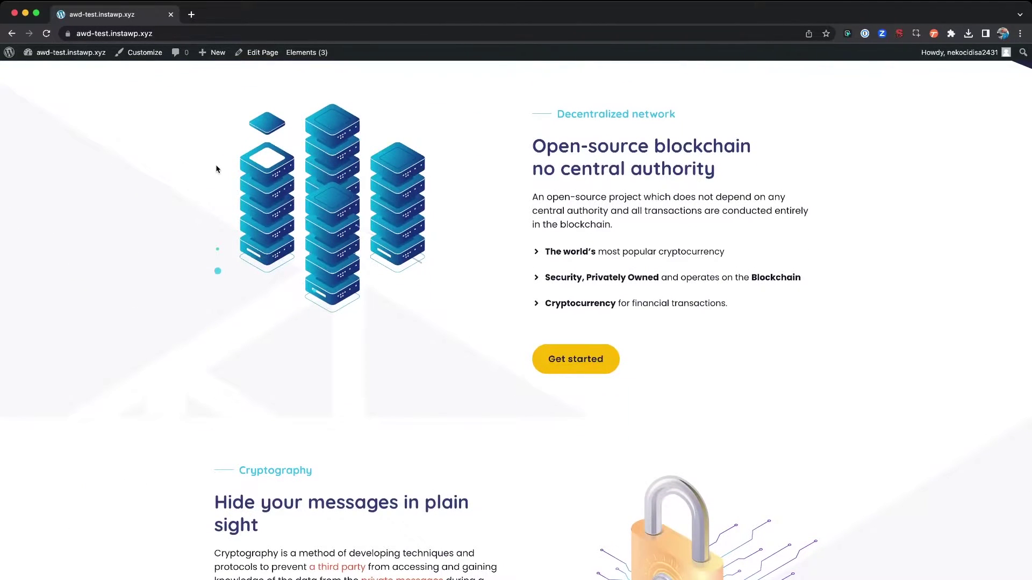
scroll(226, 145, up, 1)
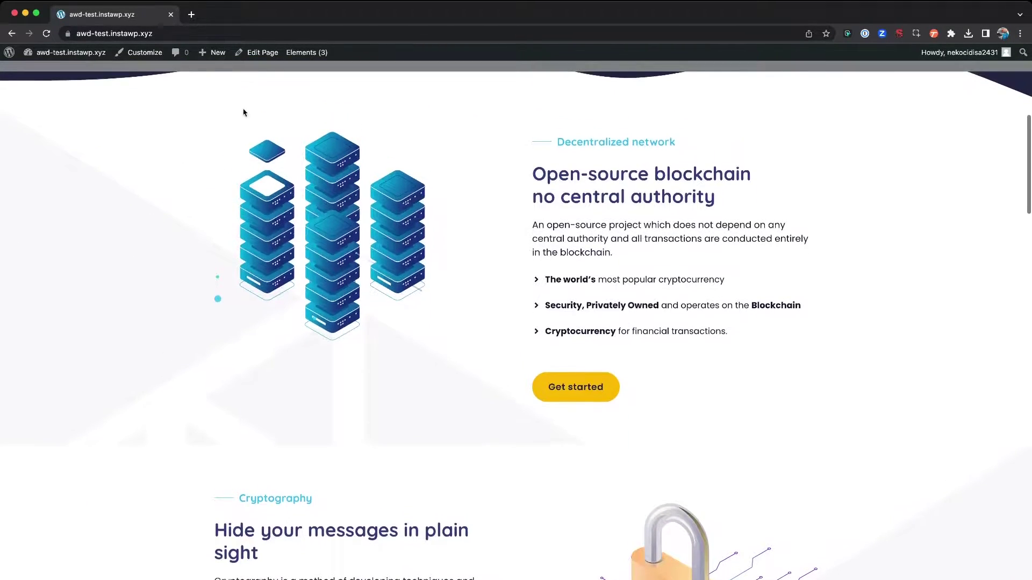
Open the Home page in the block editor, then go back to the live homepage.
click(262, 53)
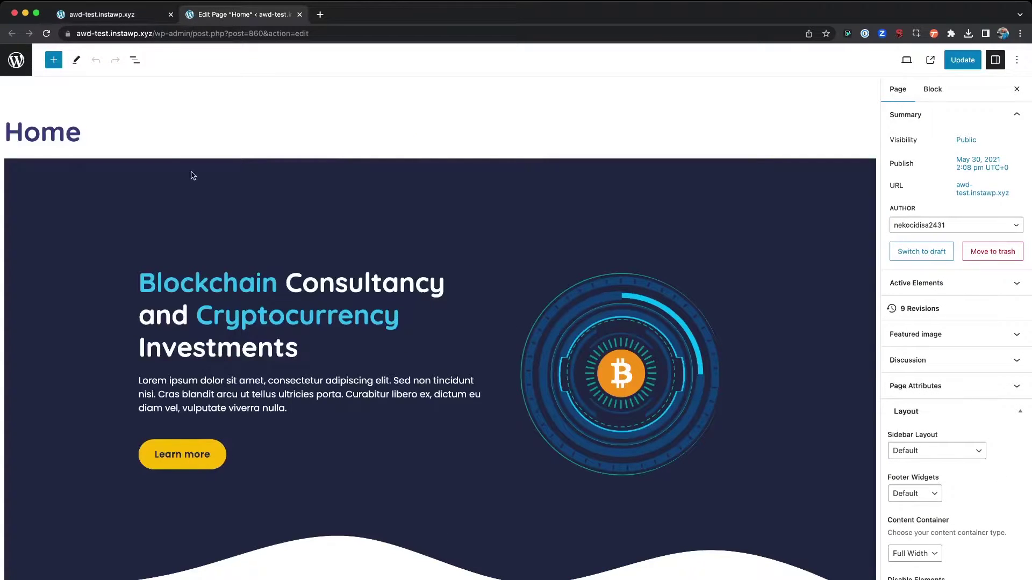
click(120, 16)
scroll(402, 220, down, 5)
scroll(363, 298, up, 15)
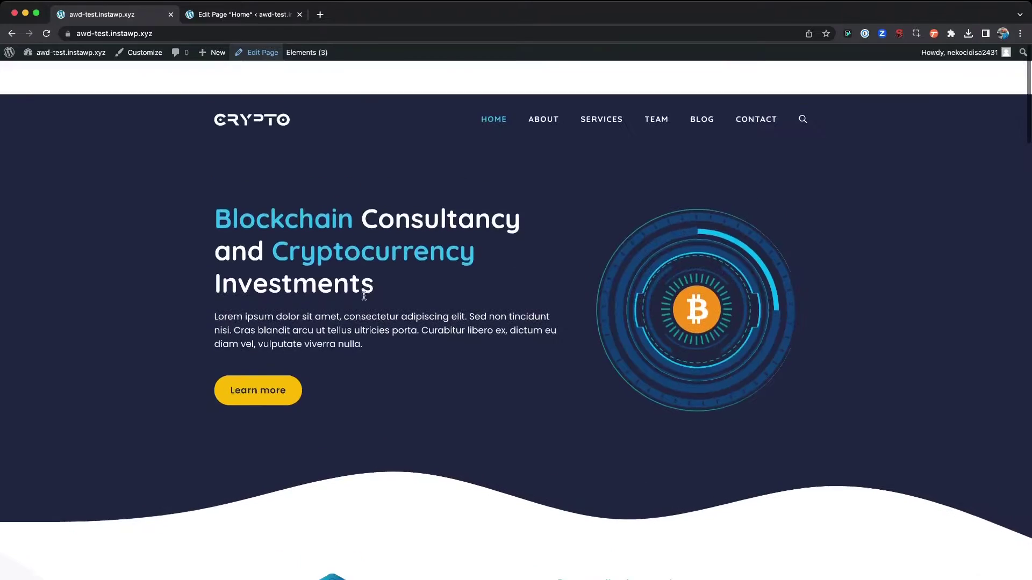
Open the About page from the navigation and scroll through it.
click(551, 88)
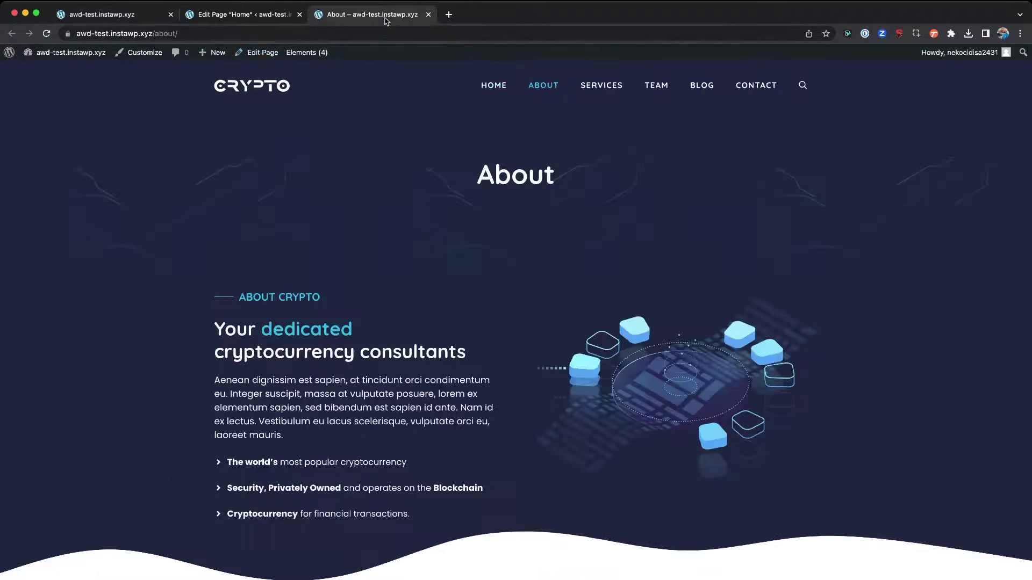
scroll(542, 91, down, 4)
scroll(472, 334, down, 10)
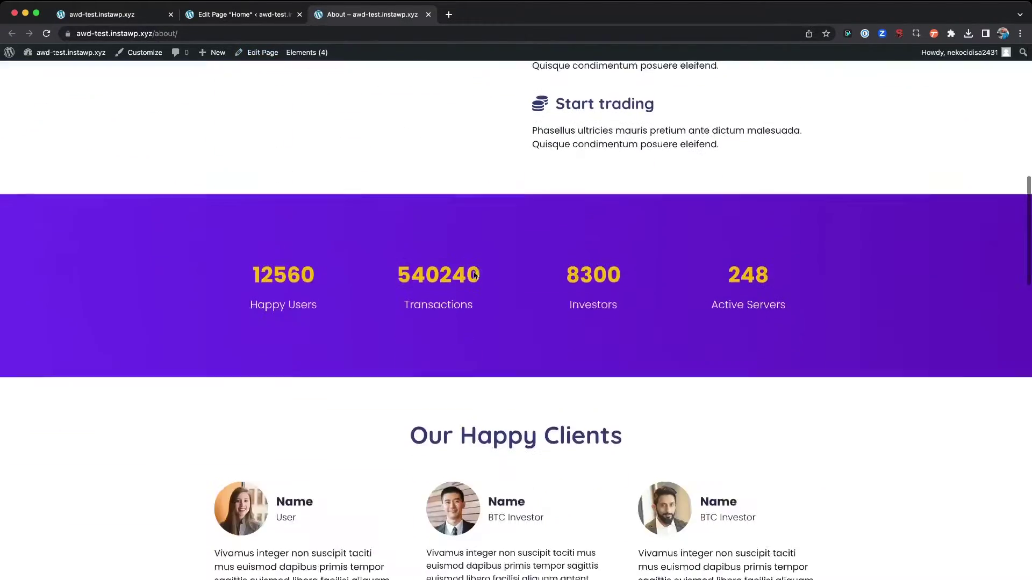
scroll(474, 272, up, 8)
scroll(473, 276, up, 3)
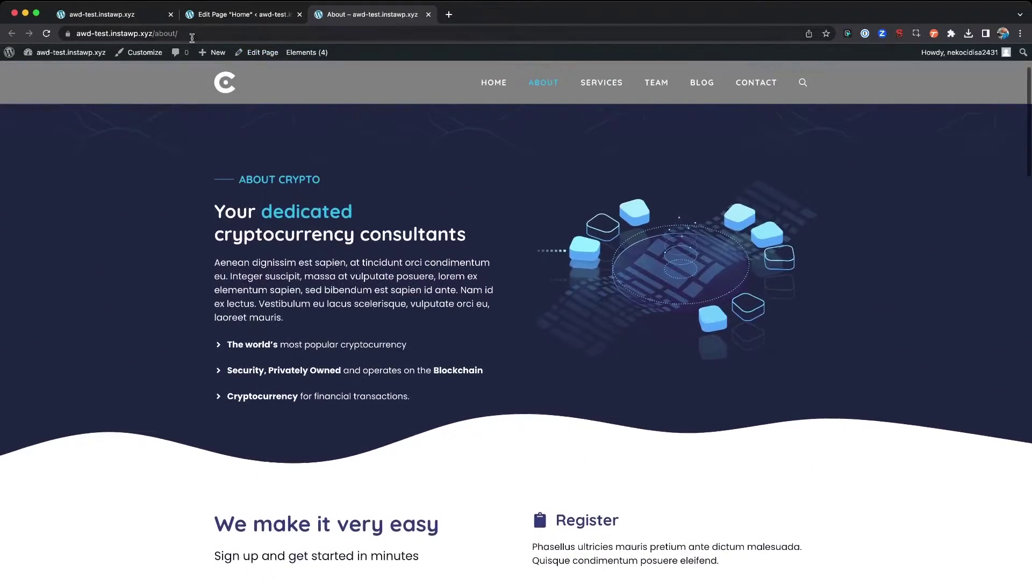
Return to the live homepage and scroll down to its Cryptography section.
click(132, 15)
scroll(352, 292, down, 8)
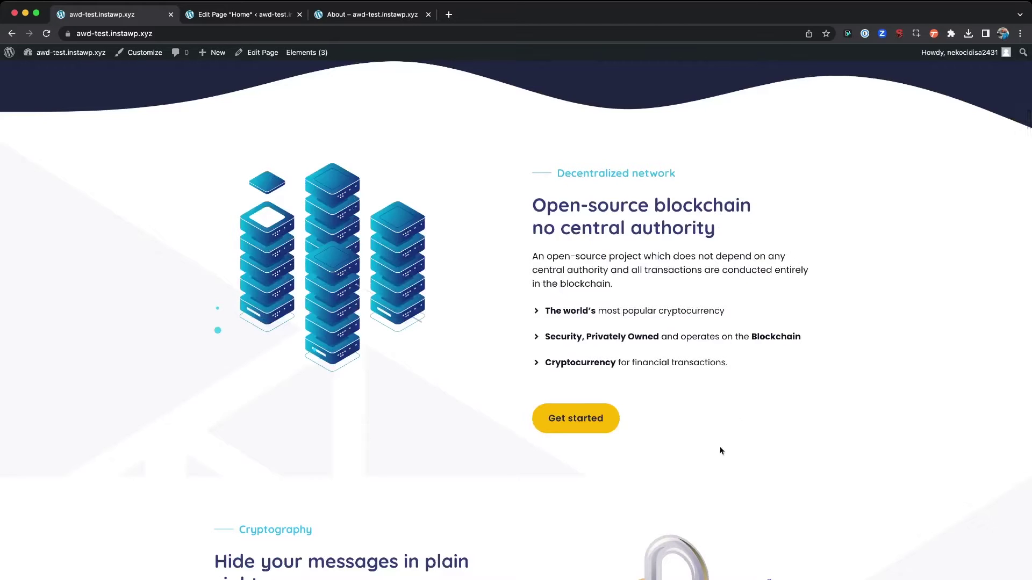
scroll(788, 230, down, 1)
scroll(788, 230, down, 4)
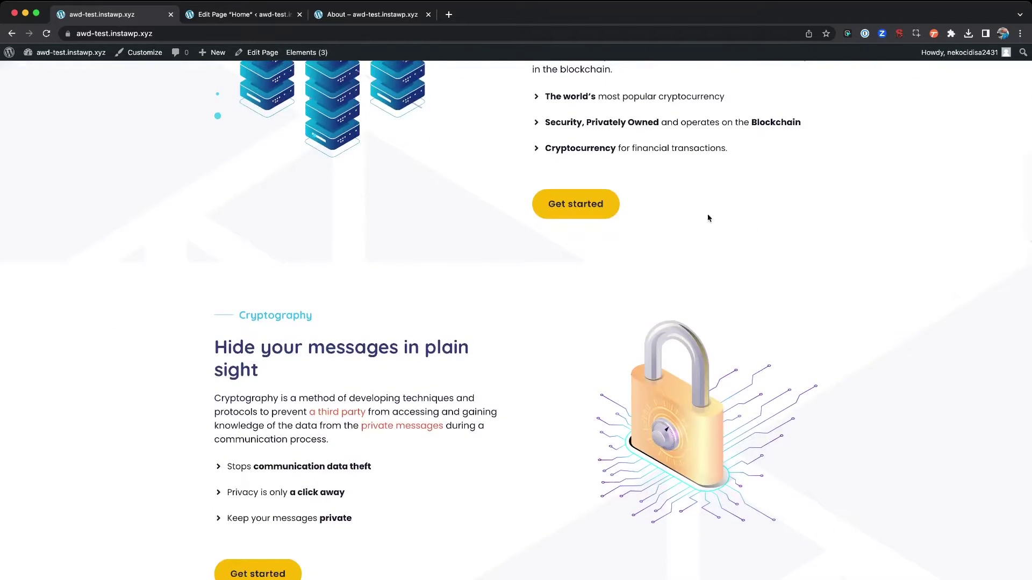
scroll(274, 275, down, 3)
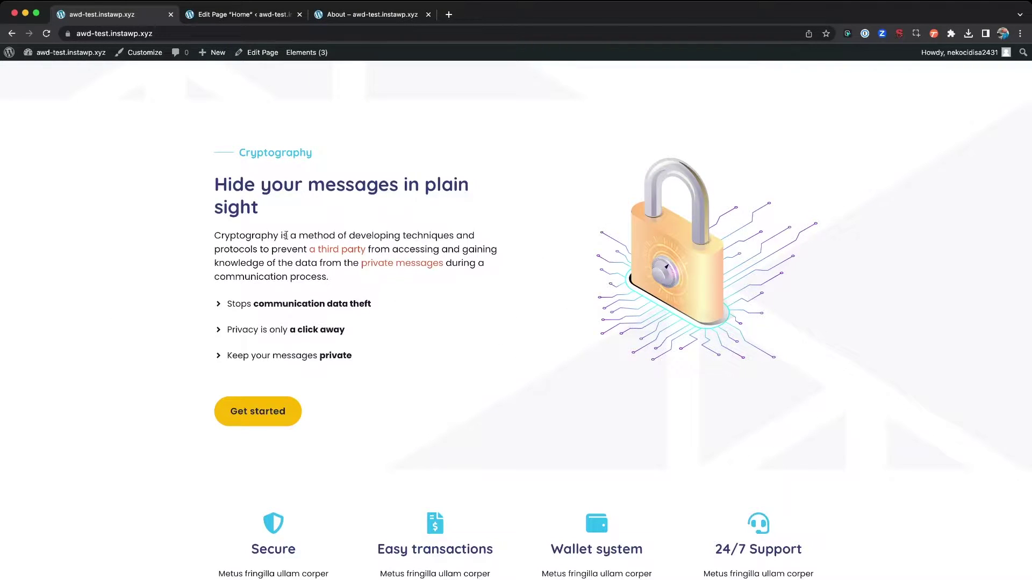
scroll(272, 187, up, 1)
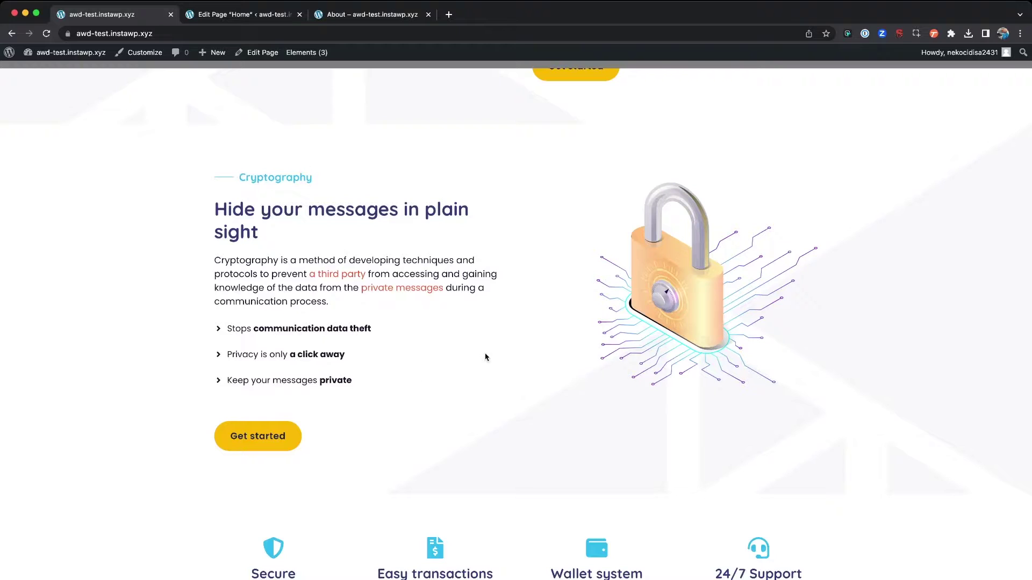
In the Home editor, select the Cryptography section's parent container in List View and copy it.
click(259, 20)
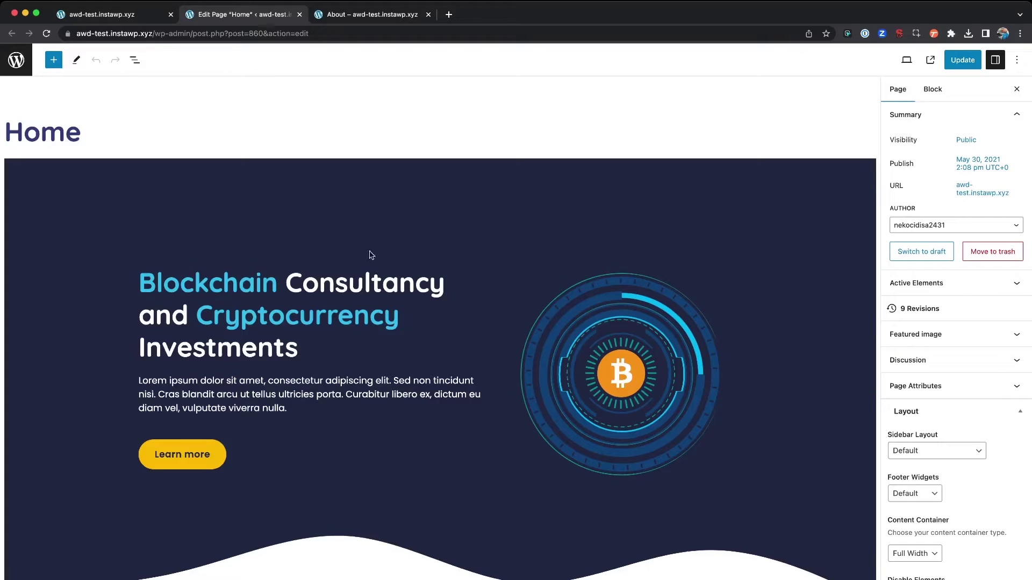
scroll(386, 268, down, 10)
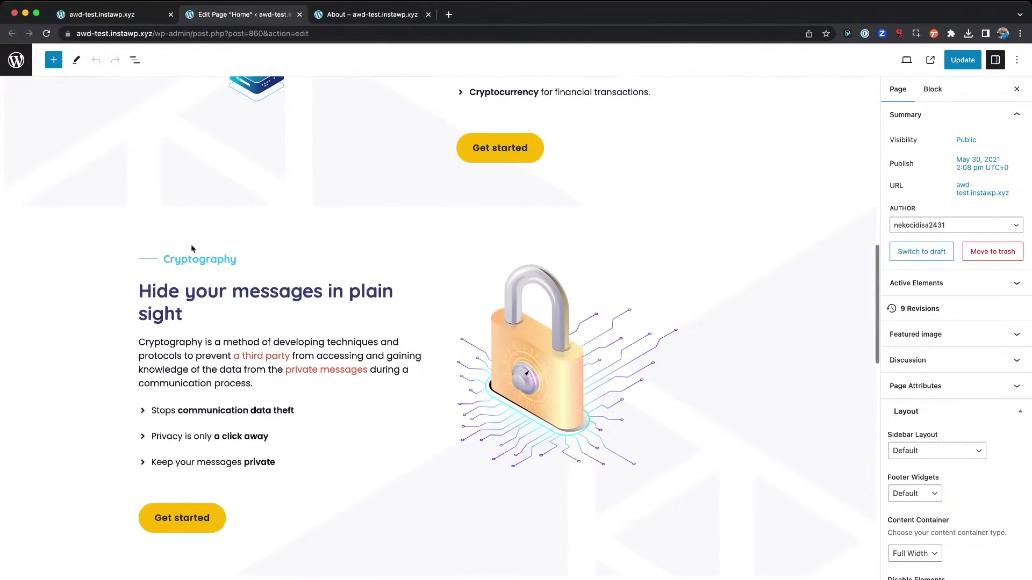
click(115, 235)
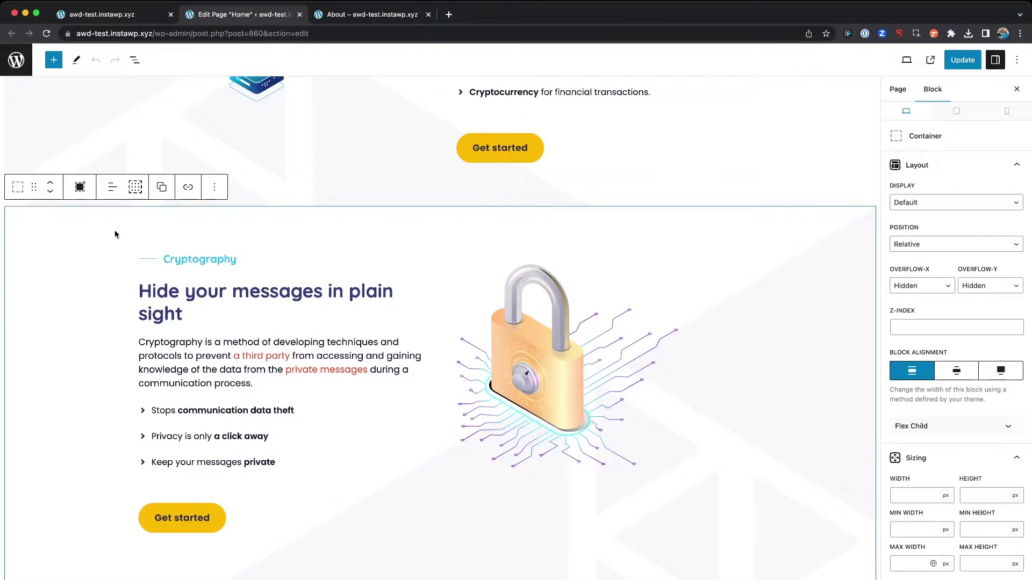
click(135, 60)
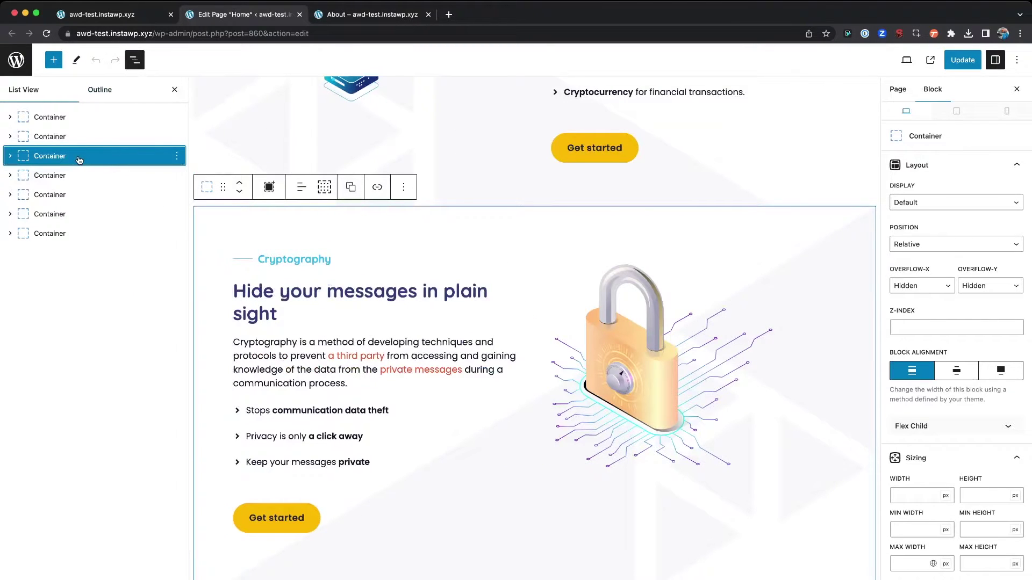
click(245, 233)
click(204, 213)
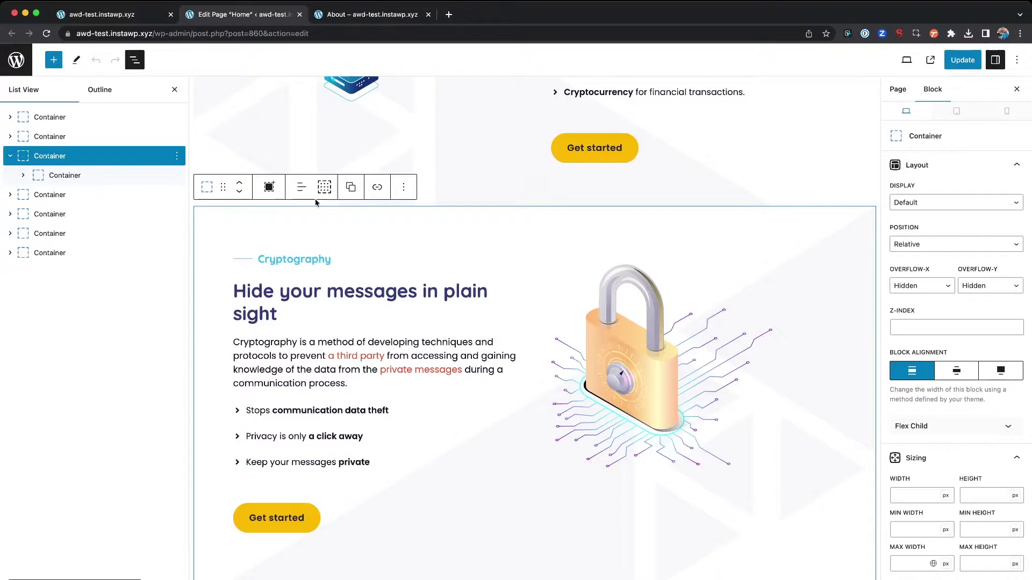
click(404, 187)
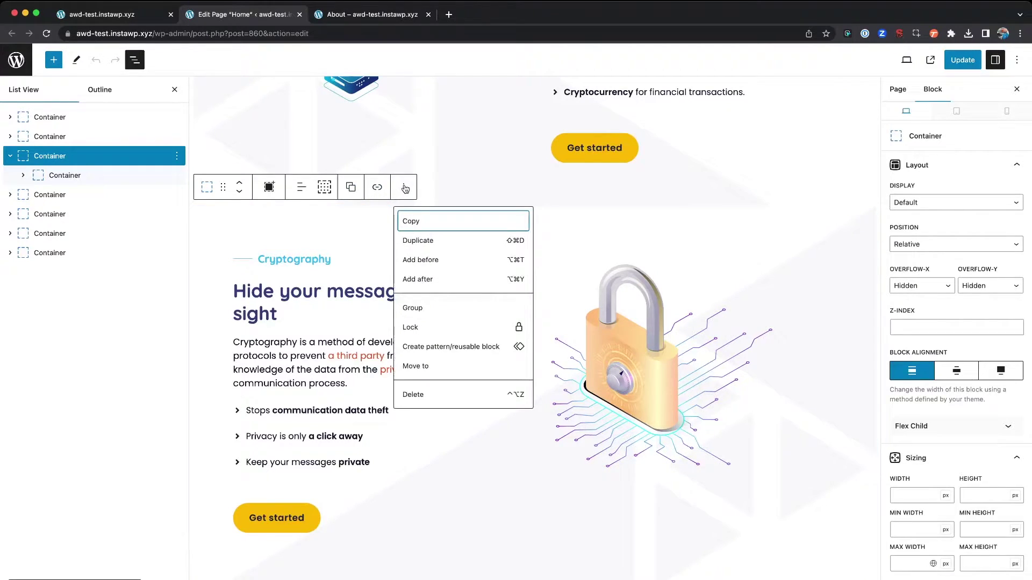
click(406, 224)
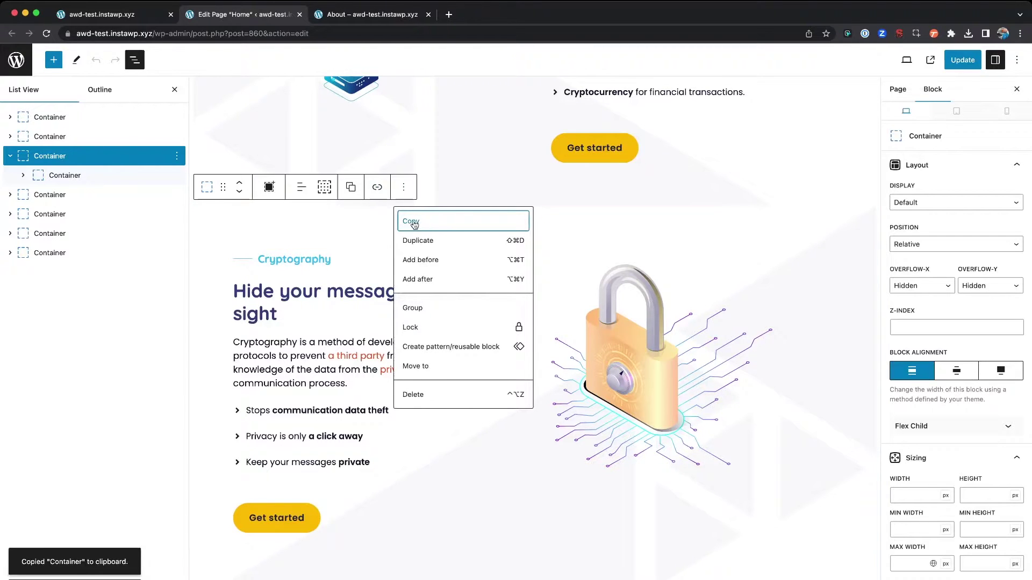
Open the About page in the block editor and scroll down to the steps section.
click(359, 15)
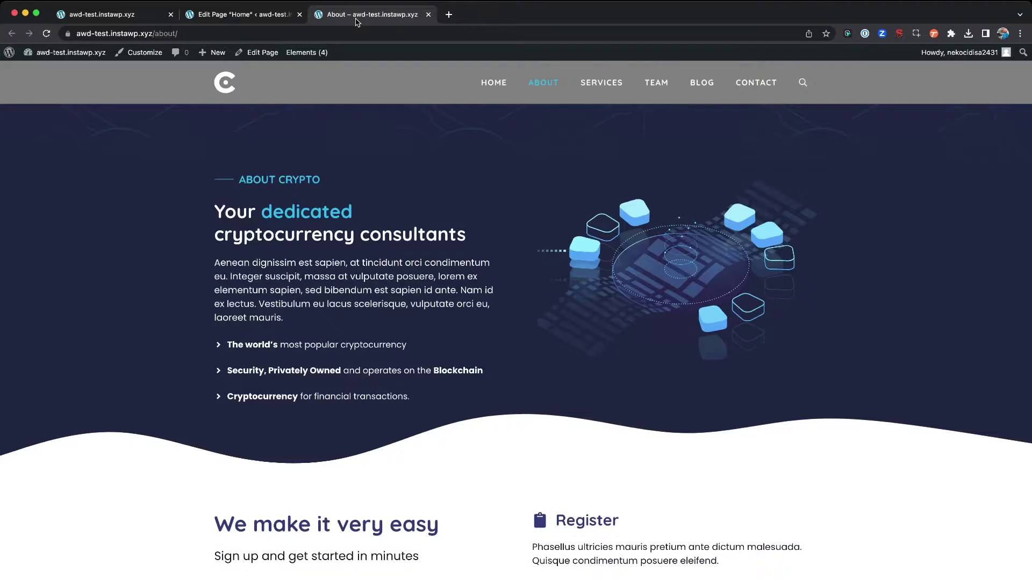
click(265, 53)
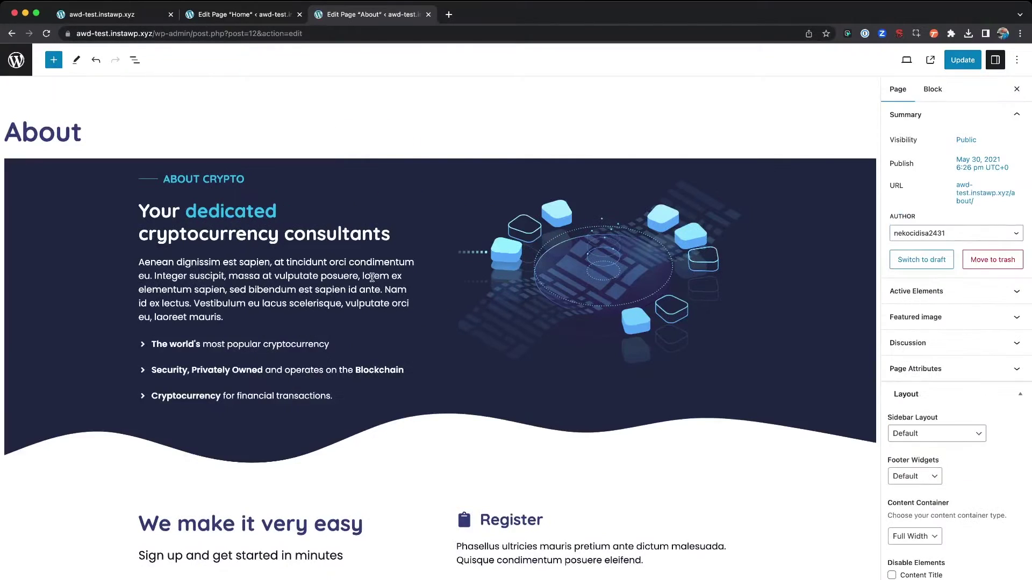
scroll(372, 277, down, 10)
Select the Register/Fund wallet/Start trading container in List View and insert an empty block after it.
click(578, 318)
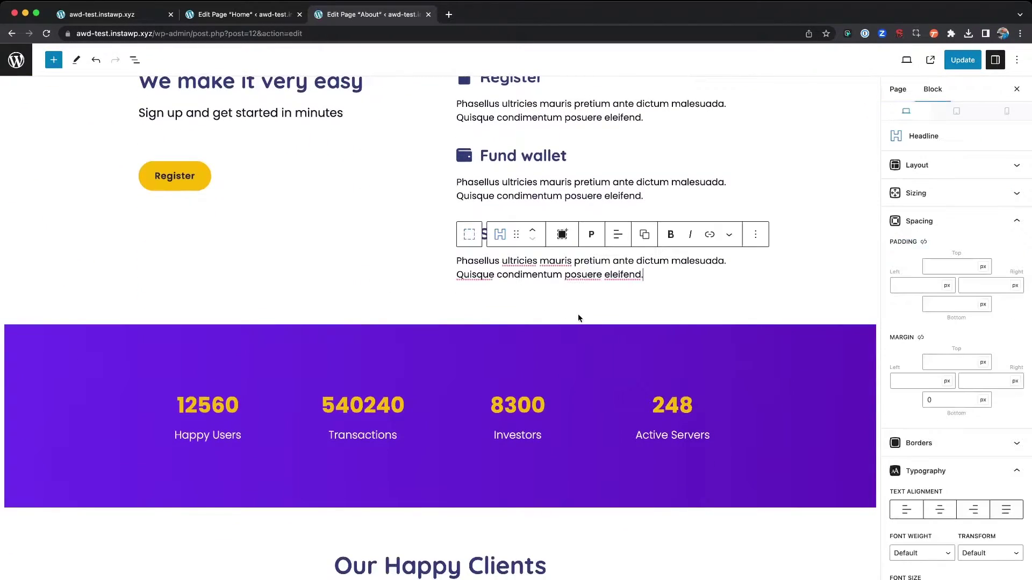
click(577, 318)
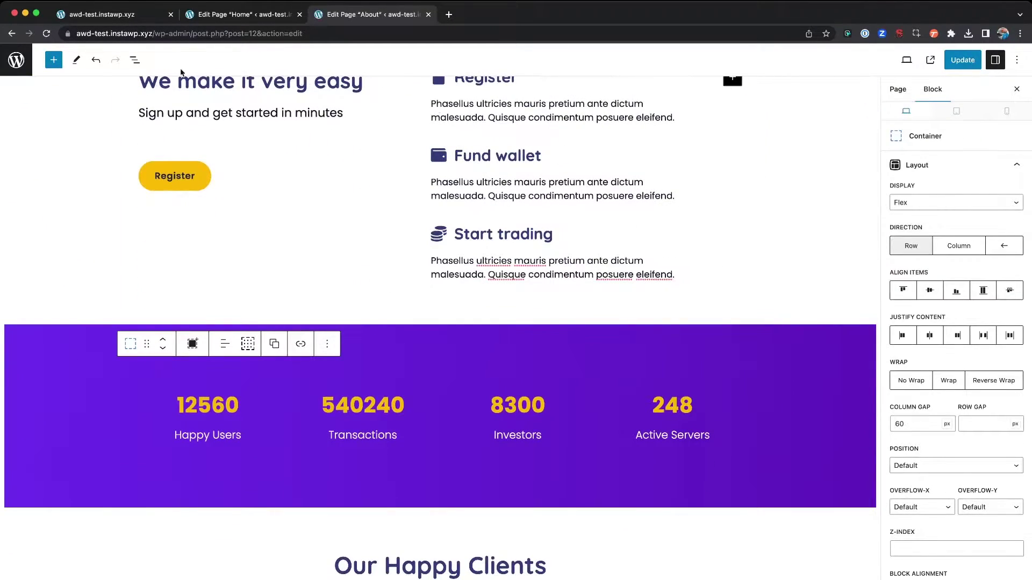
click(135, 60)
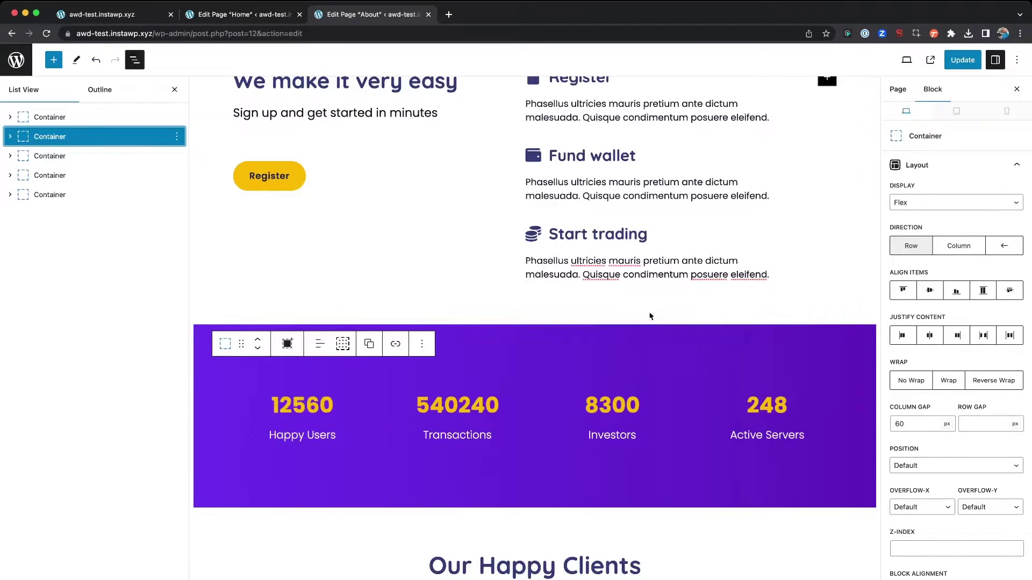
click(788, 310)
click(790, 314)
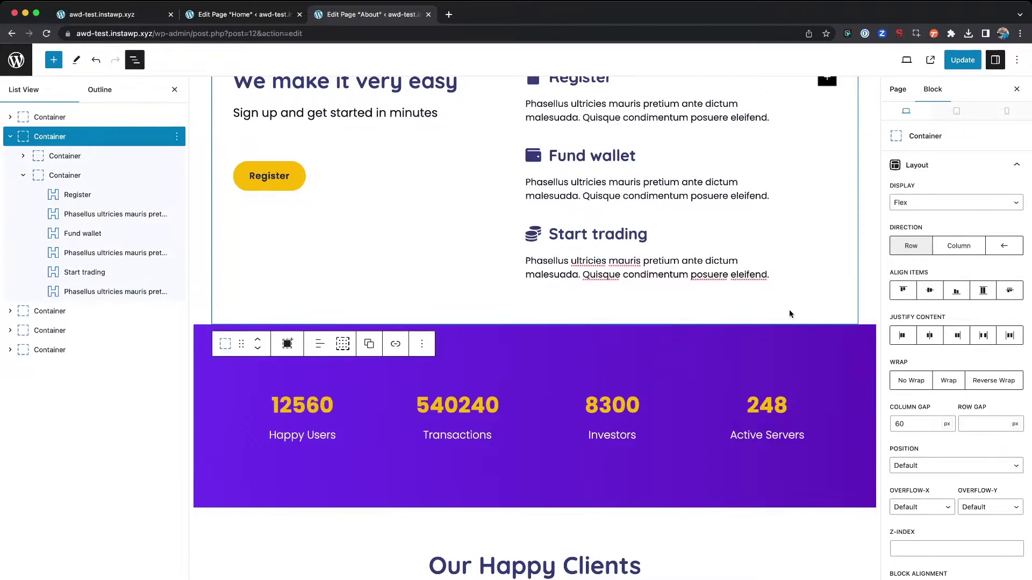
key(Return)
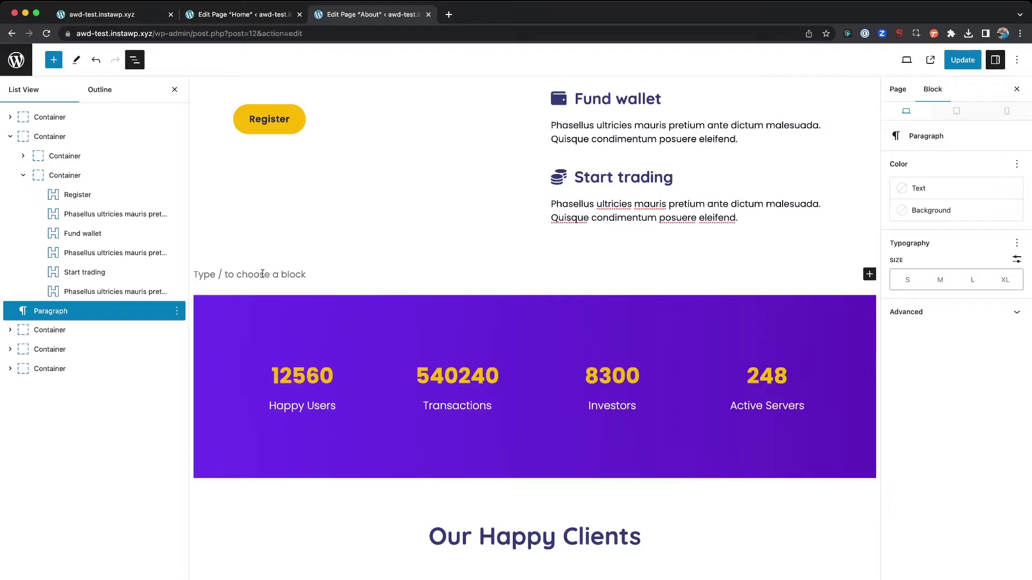
Paste the copied Cryptography section into the empty block on the About page.
key(ctrl+v)
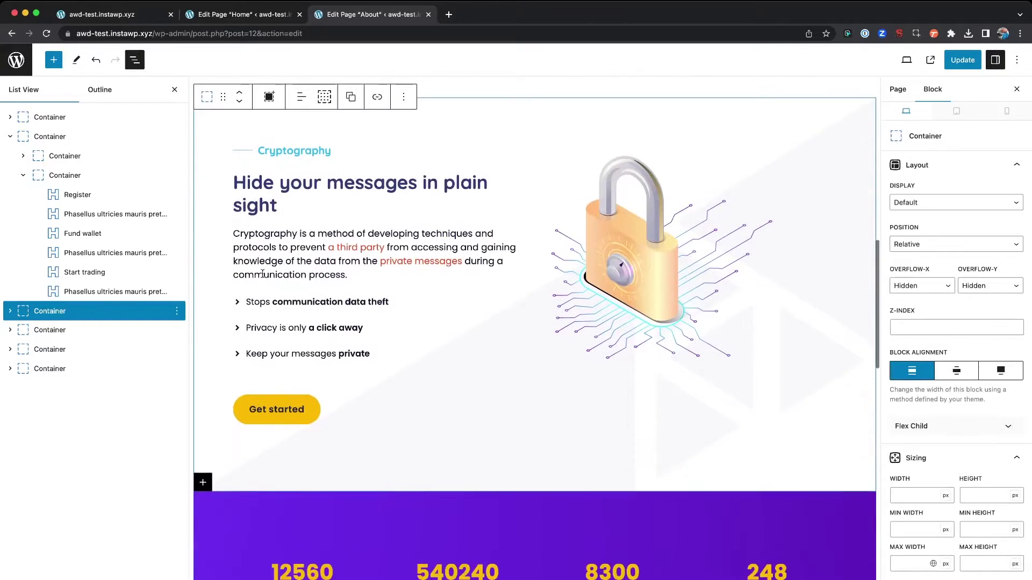
scroll(263, 274, up, 2)
scroll(301, 248, up, 4)
scroll(308, 243, down, 4)
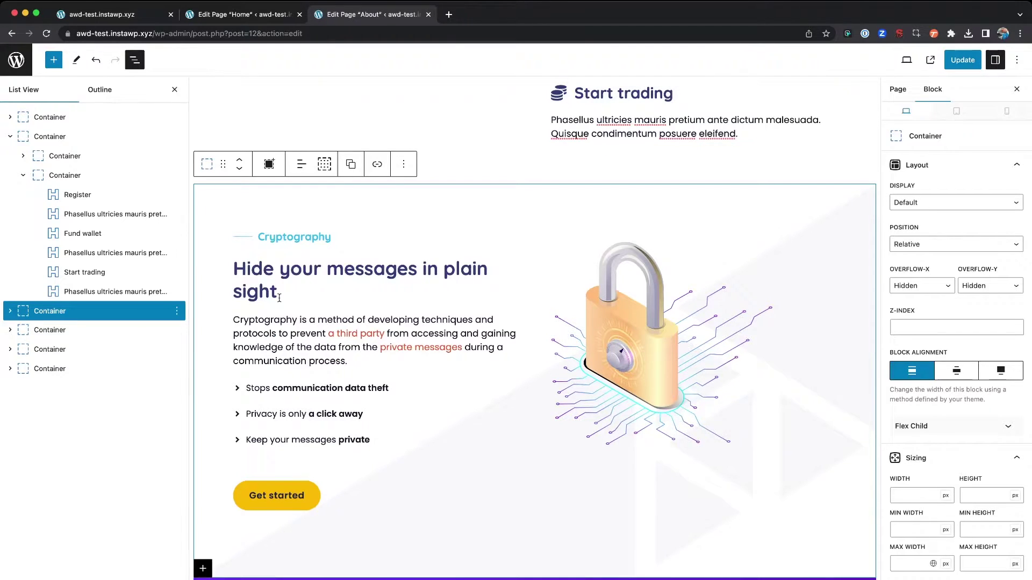
click(642, 346)
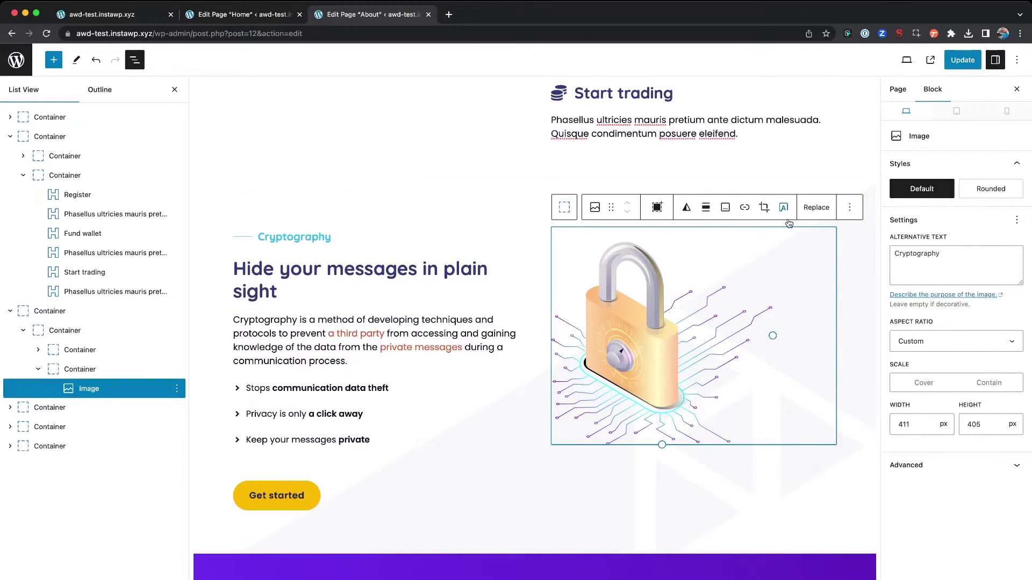
triple_click(330, 267)
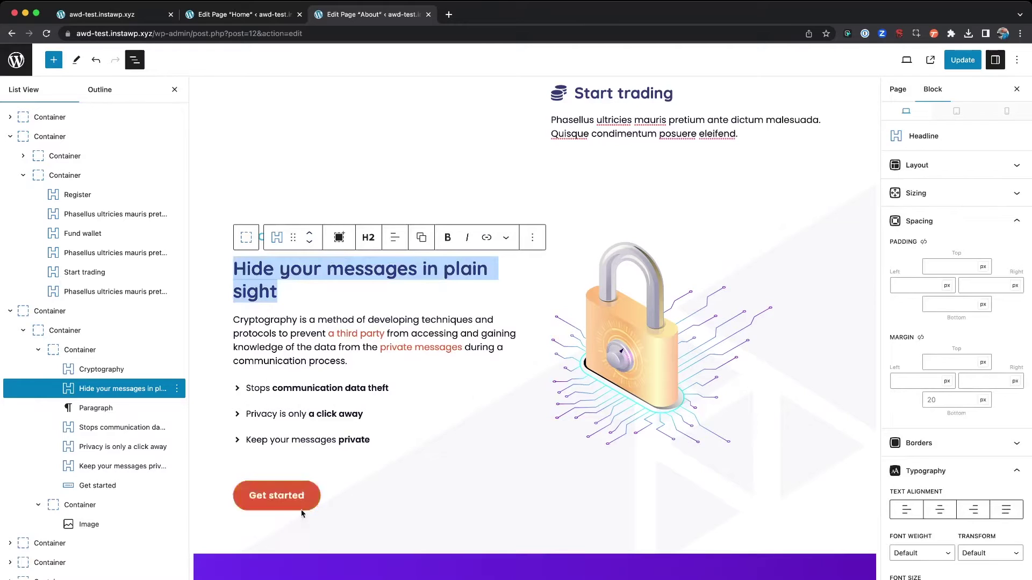
scroll(432, 329, up, 1)
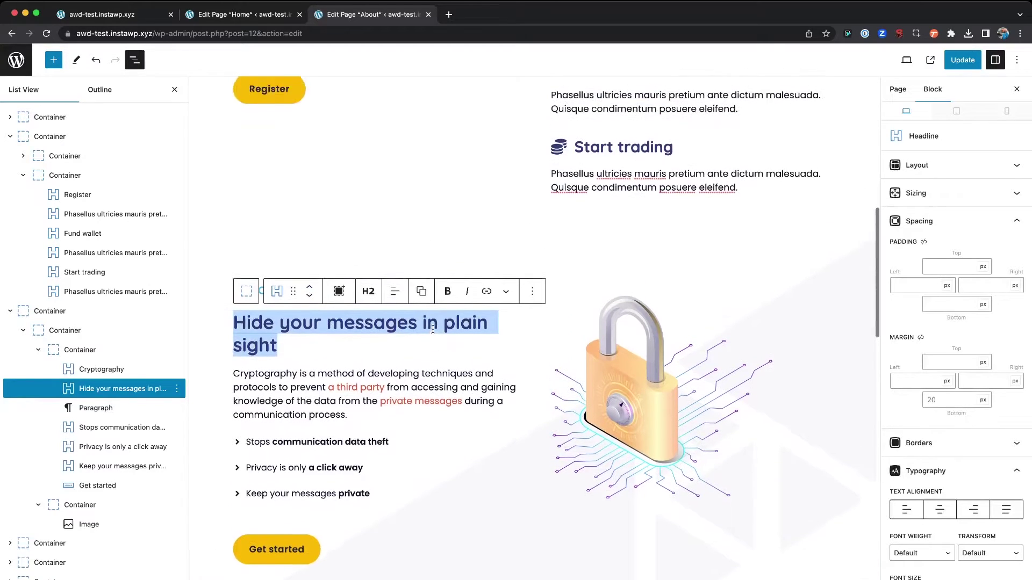
Check the Cryptography section on the live site, then return to the Home page editor.
key(super+1)
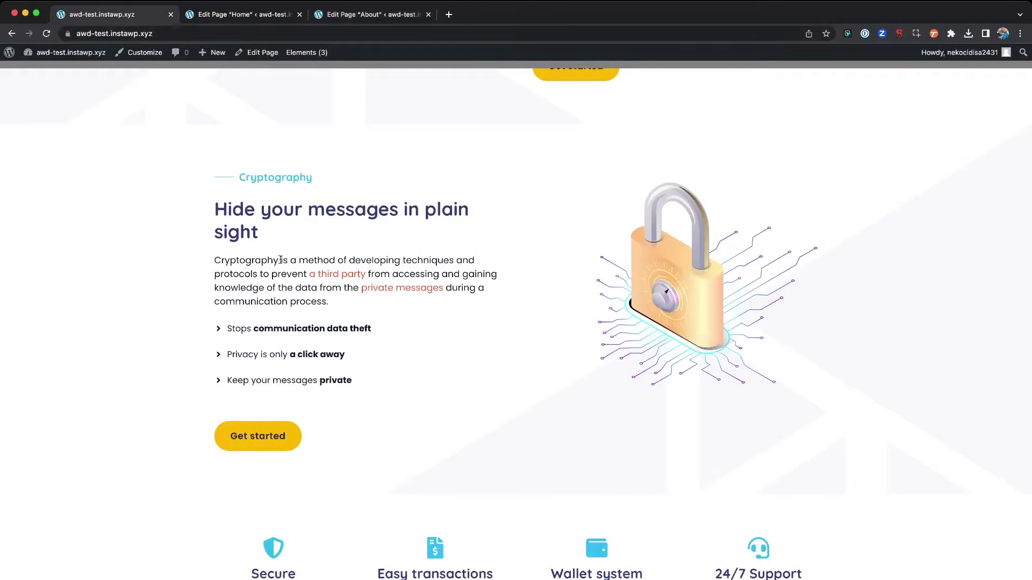
scroll(280, 260, up, 5)
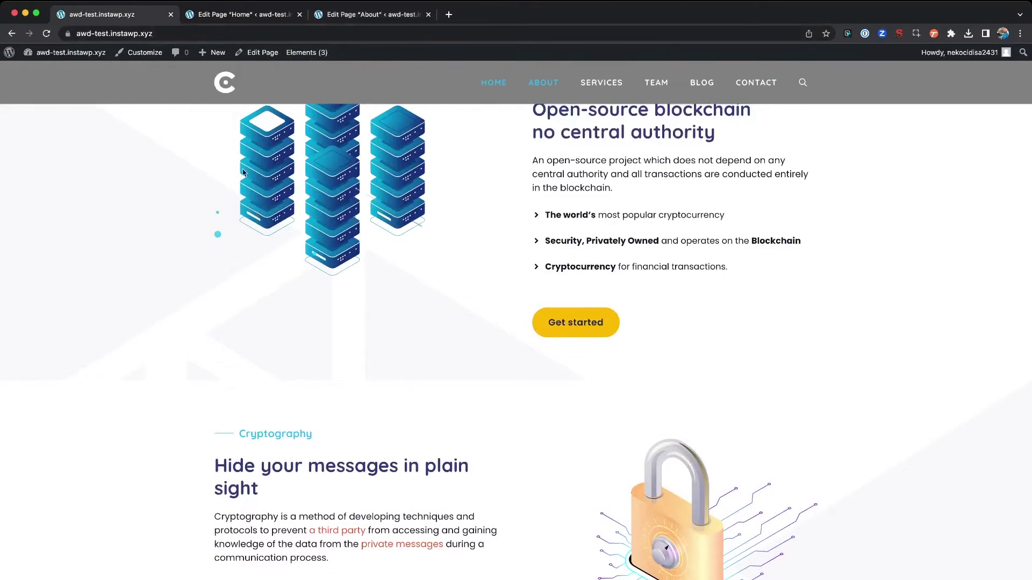
key(super+2)
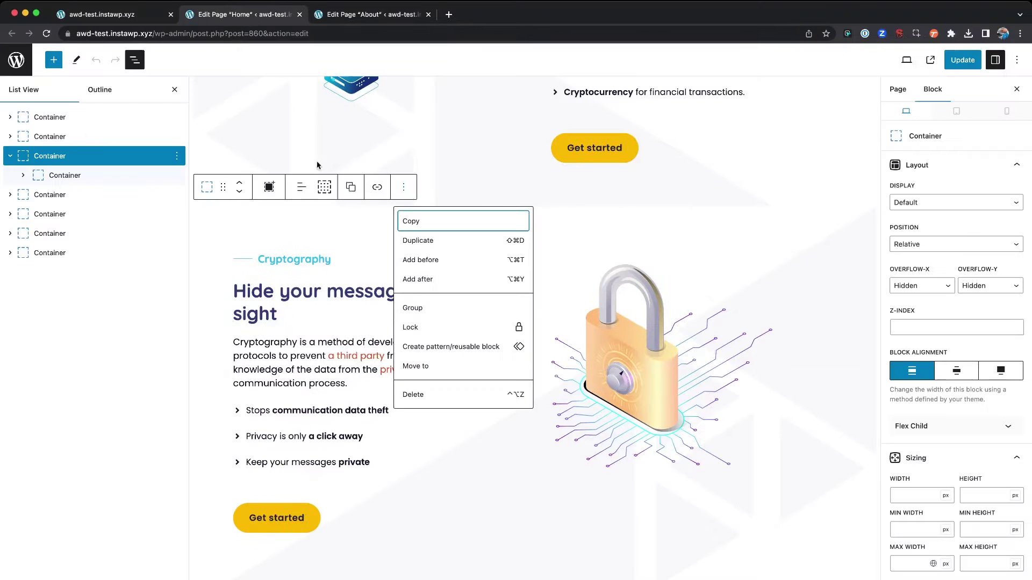
Select the 'Hide your messages in plain sight' heading with its paragraph and copy both blocks.
click(302, 300)
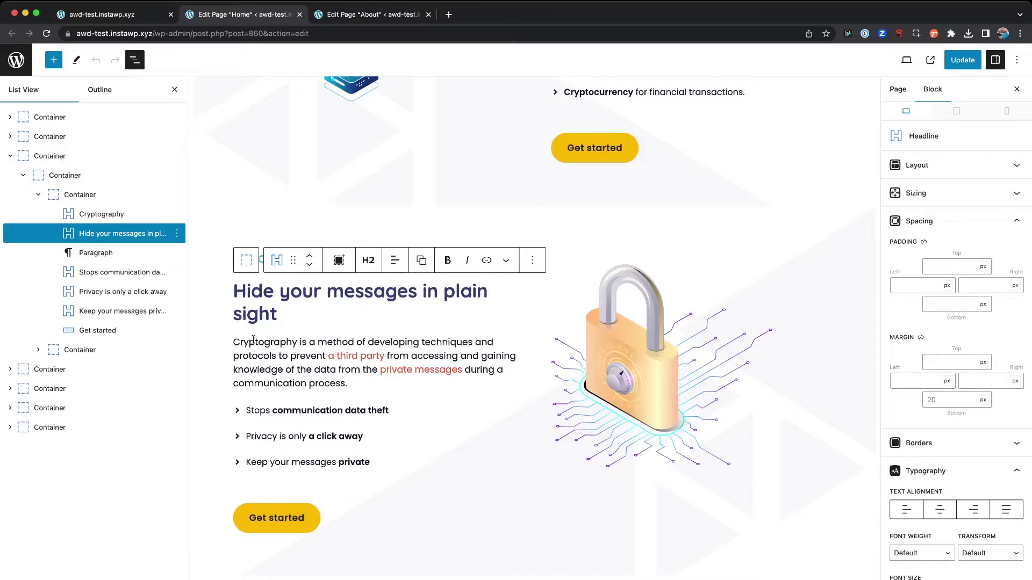
drag(252, 332, 351, 370)
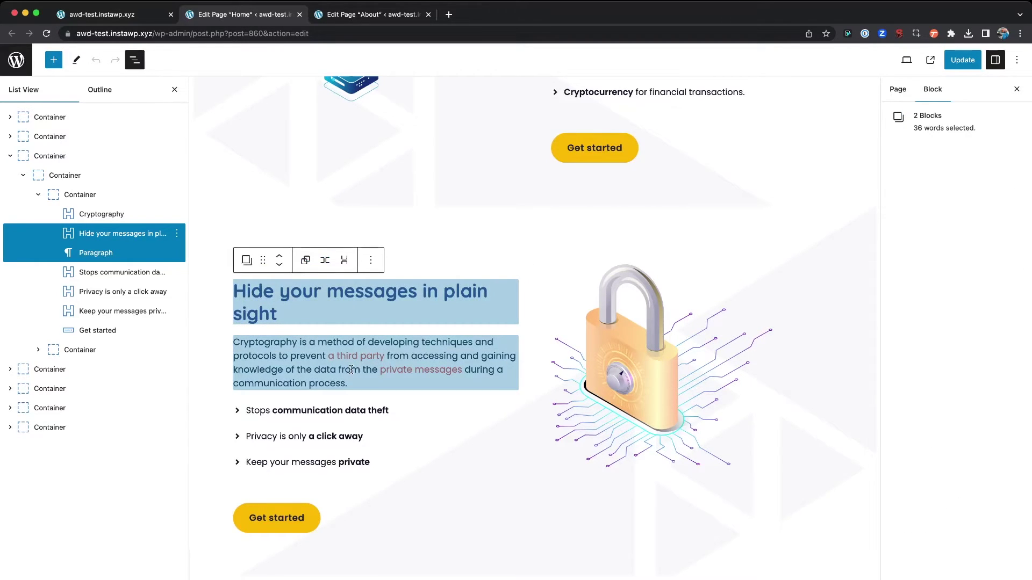
key(Left)
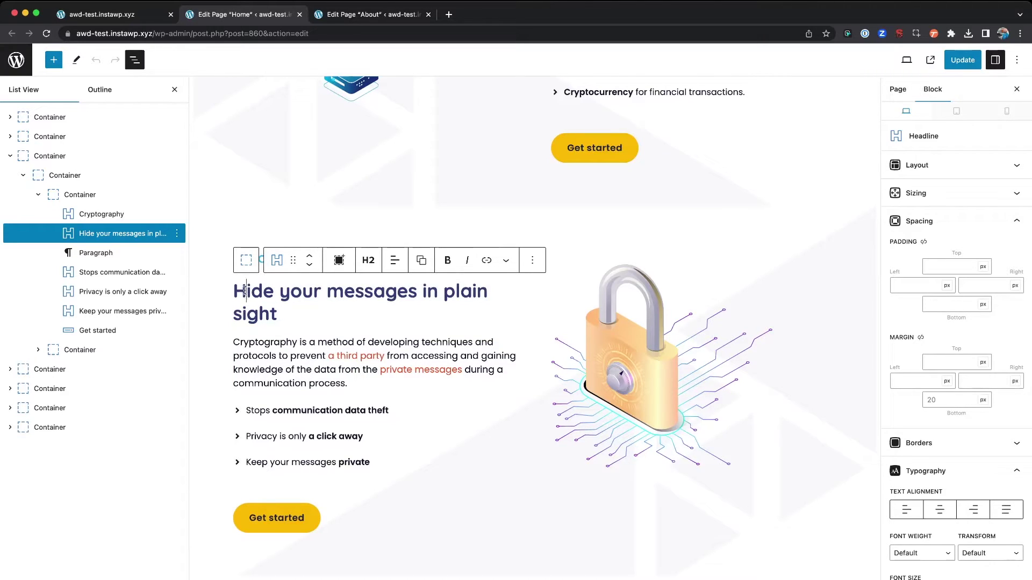
drag(247, 291, 338, 366)
key(super+c)
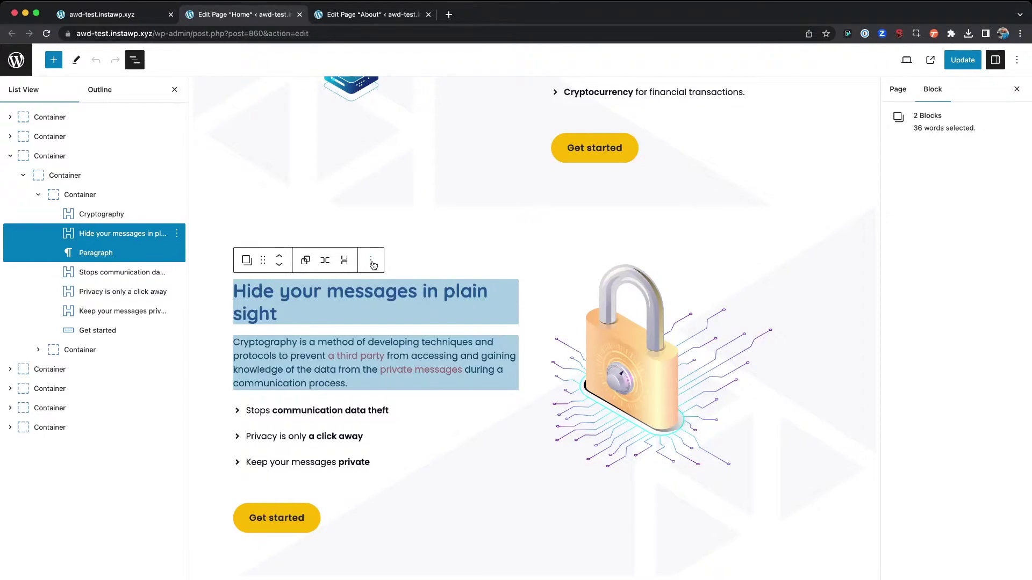
click(372, 262)
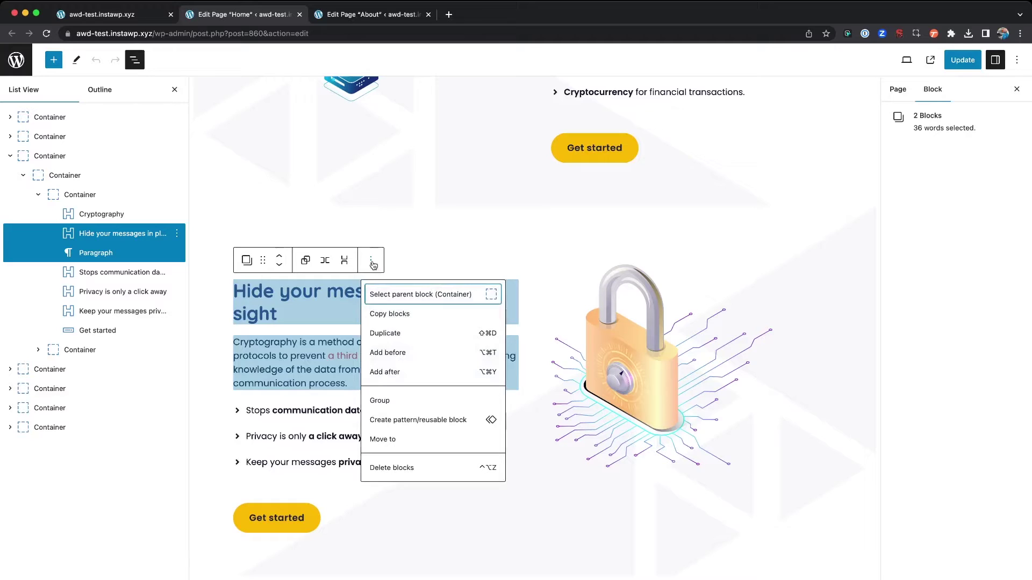
click(394, 315)
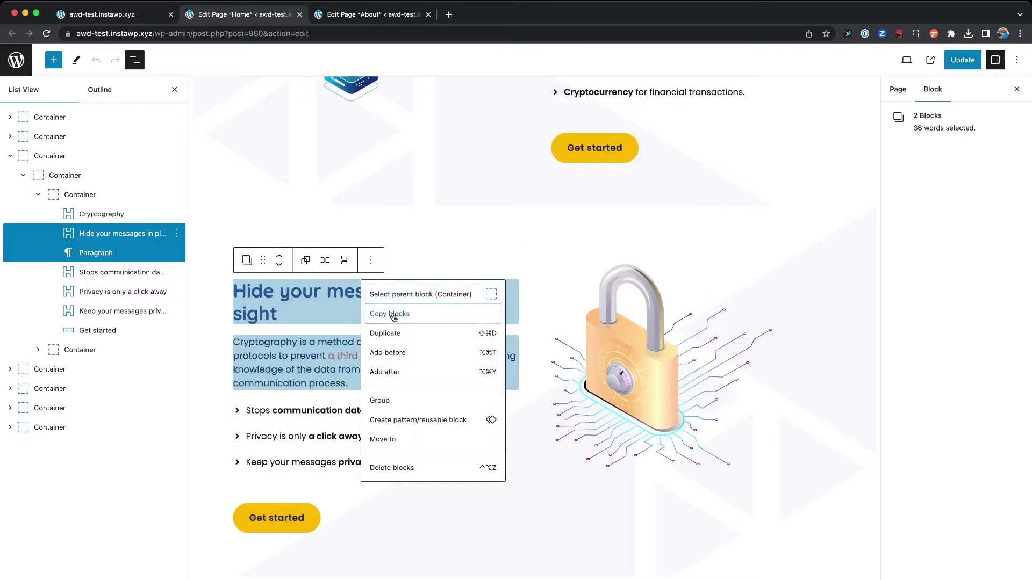
Delete the 'Frequently Asked Questions' heading text and paste the copied heading and paragraph there.
click(552, 413)
scroll(552, 415, down, 8)
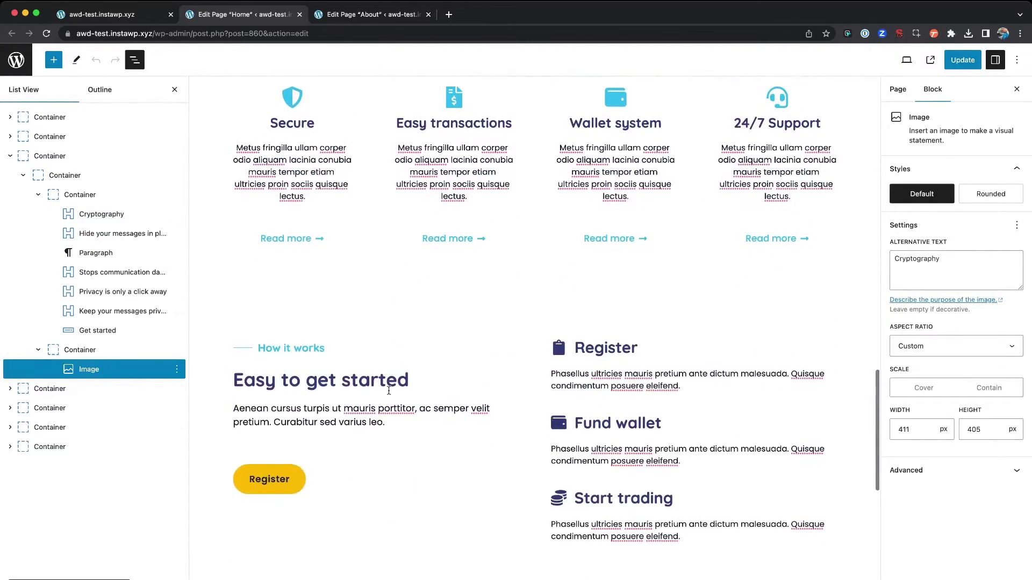
scroll(376, 398, down, 5)
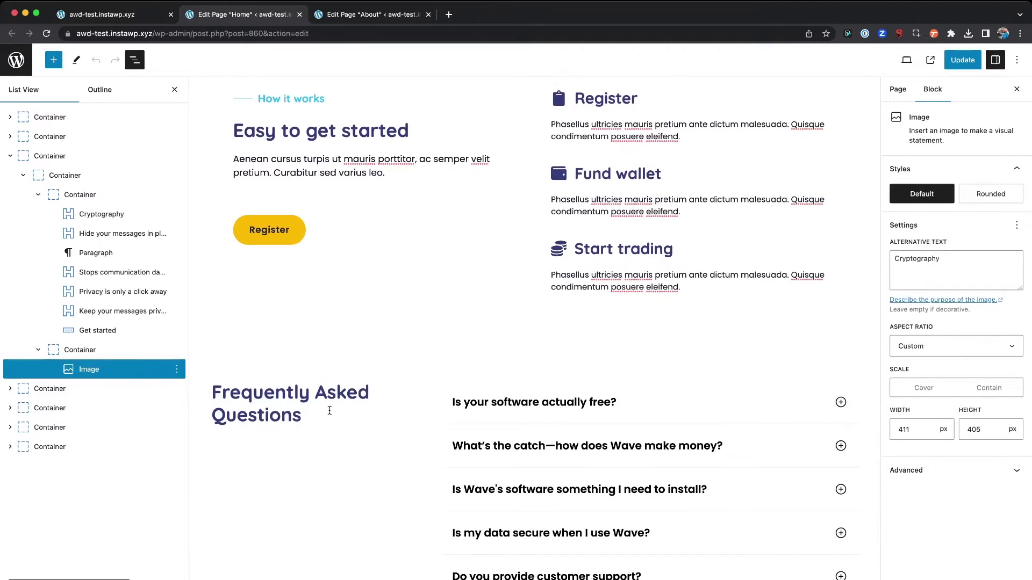
drag(329, 411, 207, 372)
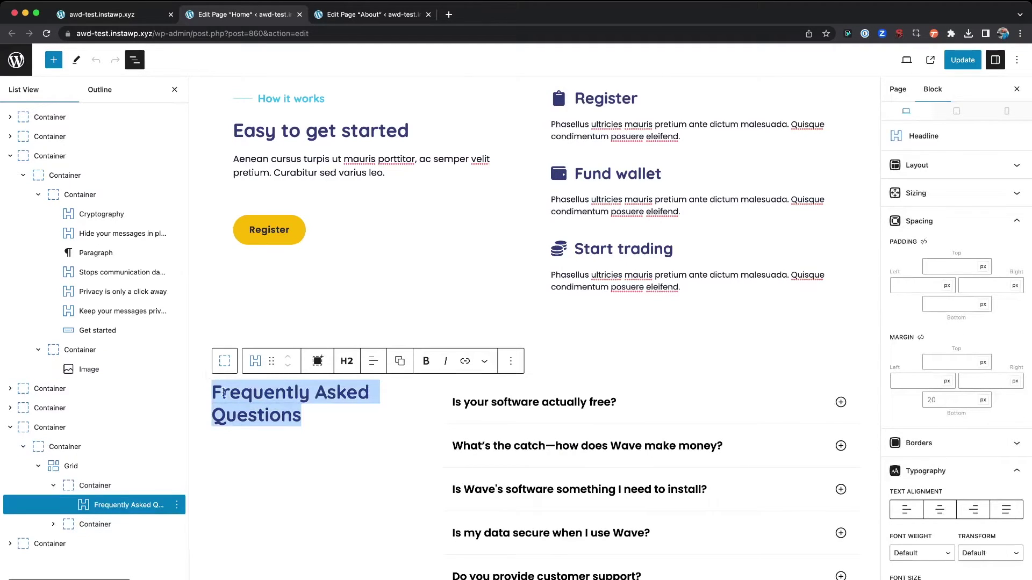
key(BackSpace)
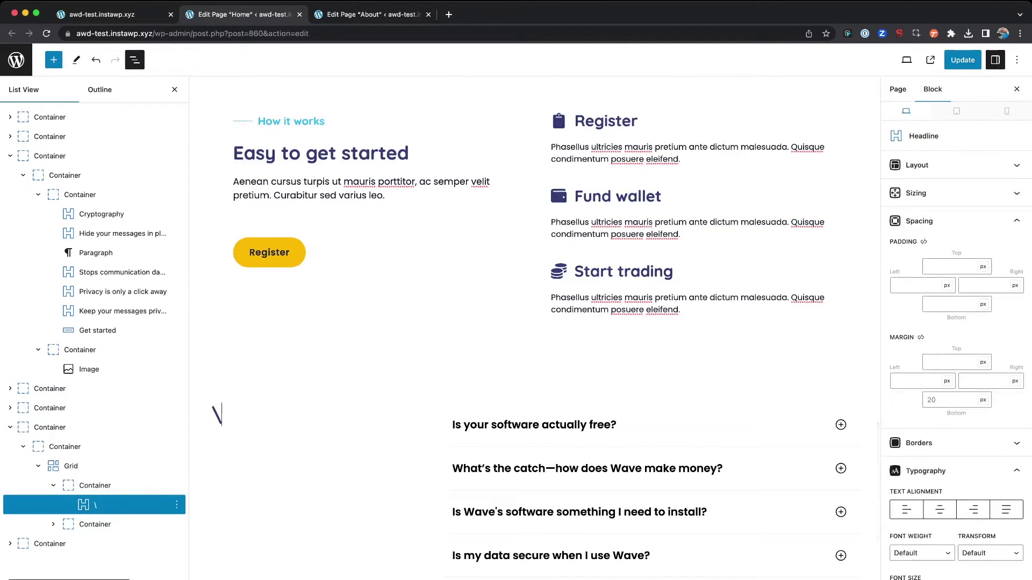
key(super+v)
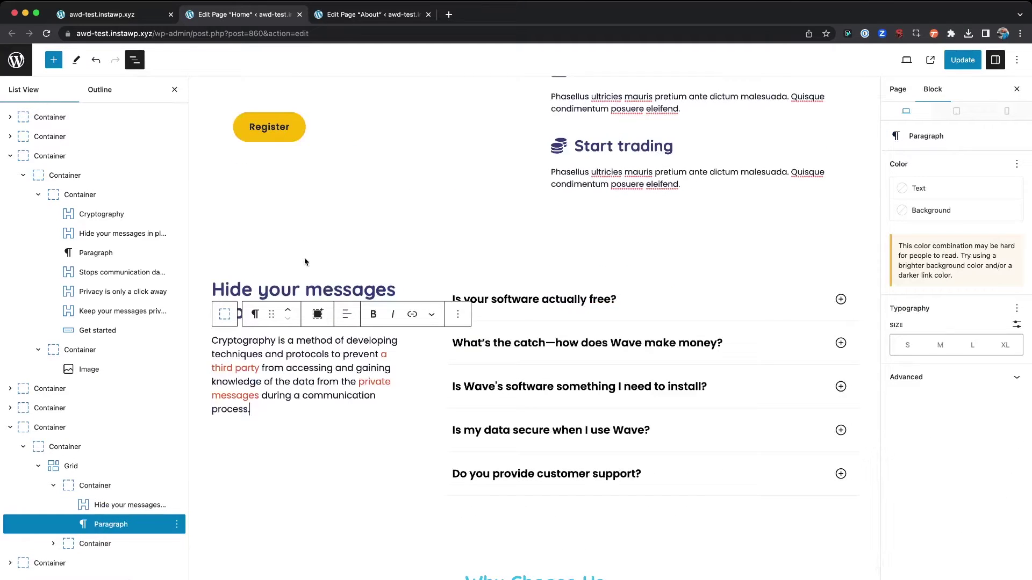
click(305, 267)
scroll(370, 290, up, 3)
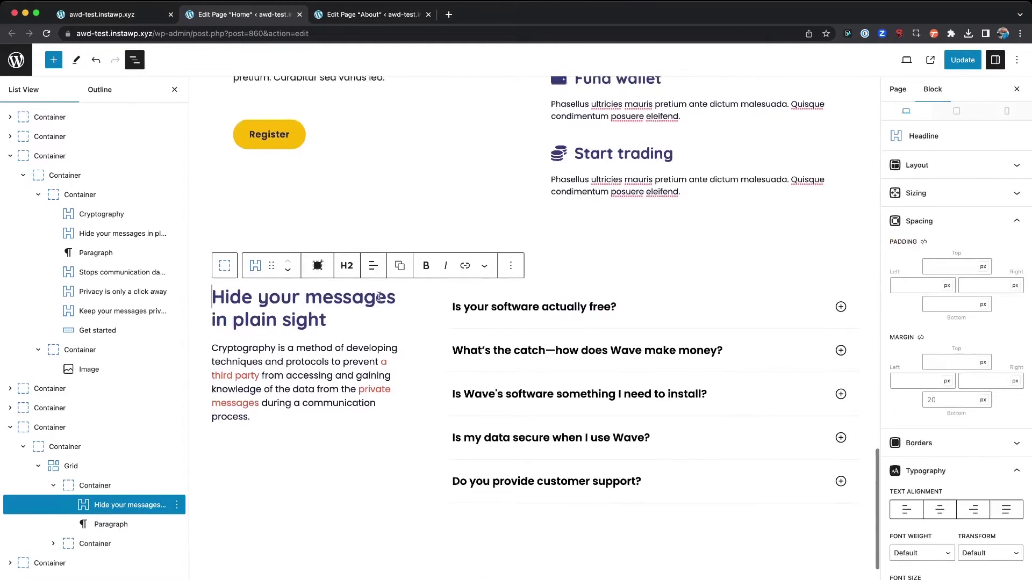
scroll(379, 296, up, 15)
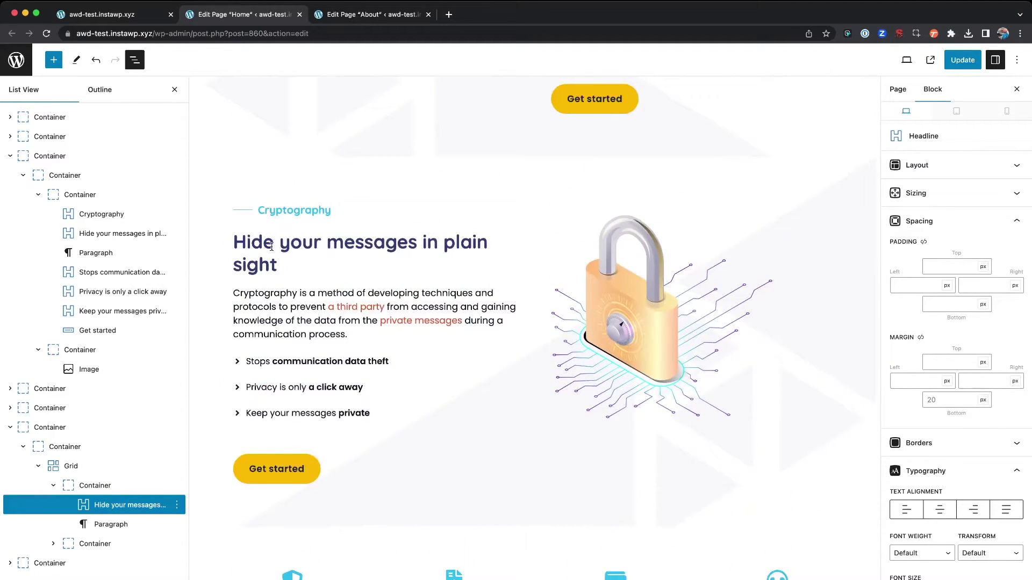
scroll(272, 246, up, 6)
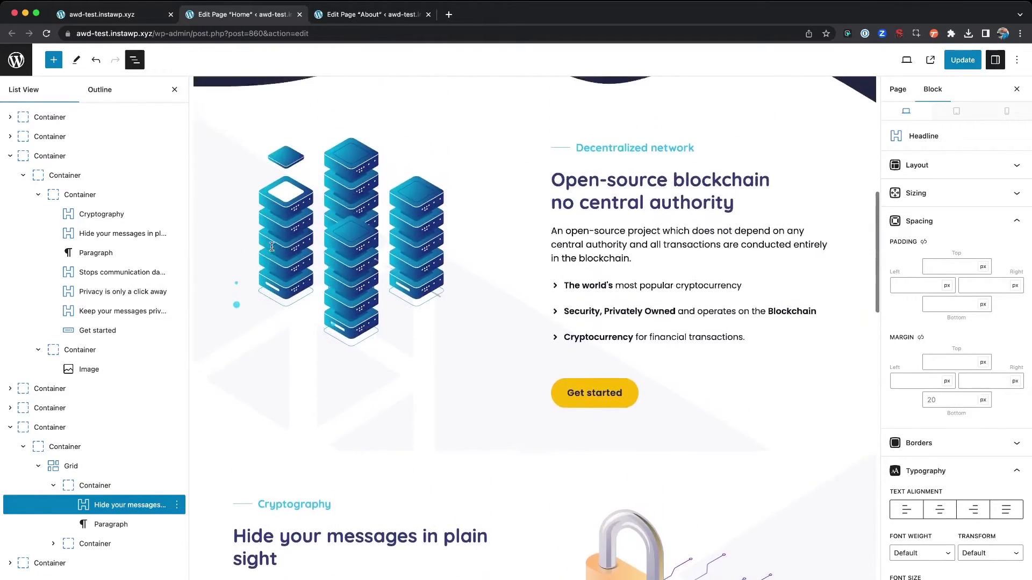
scroll(395, 246, down, 4)
scroll(395, 246, down, 1)
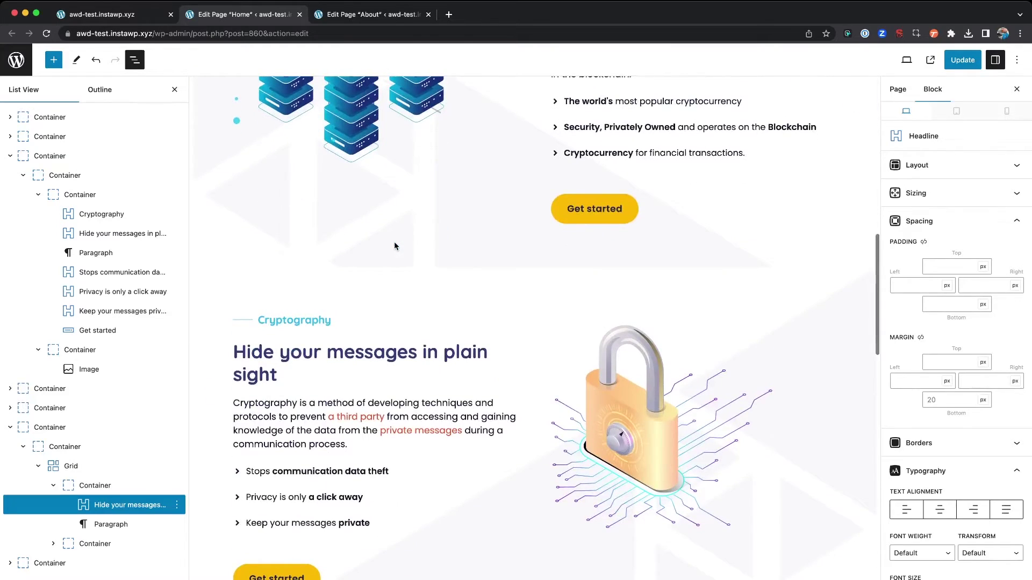
click(274, 351)
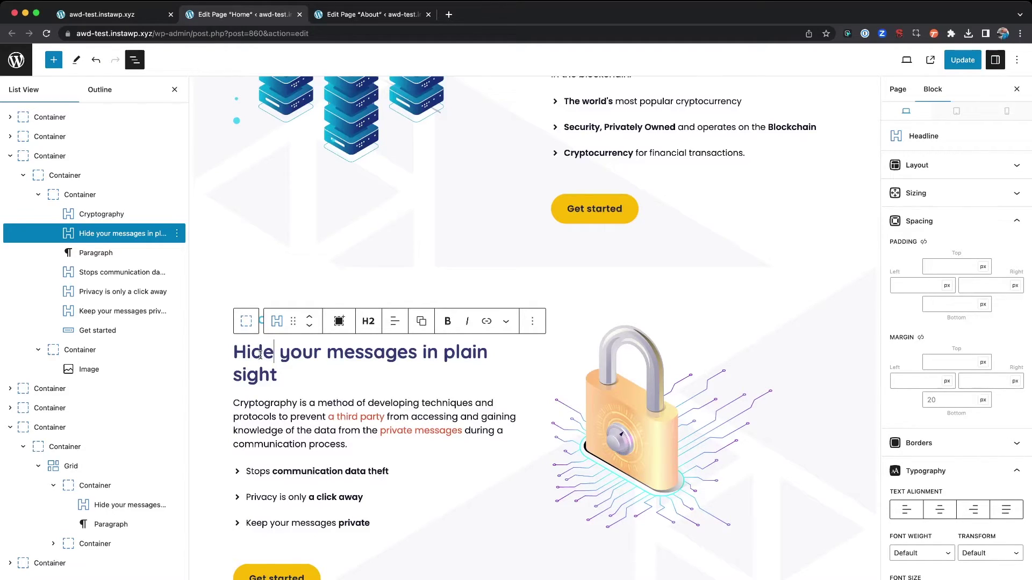
scroll(261, 355, down, 1)
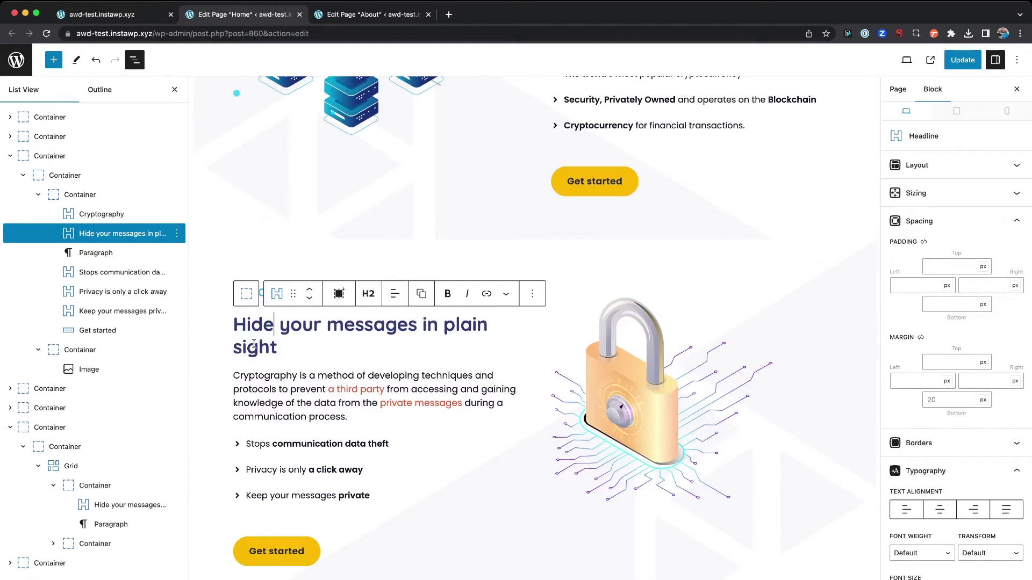
scroll(255, 347, down, 5)
scroll(254, 344, up, 2)
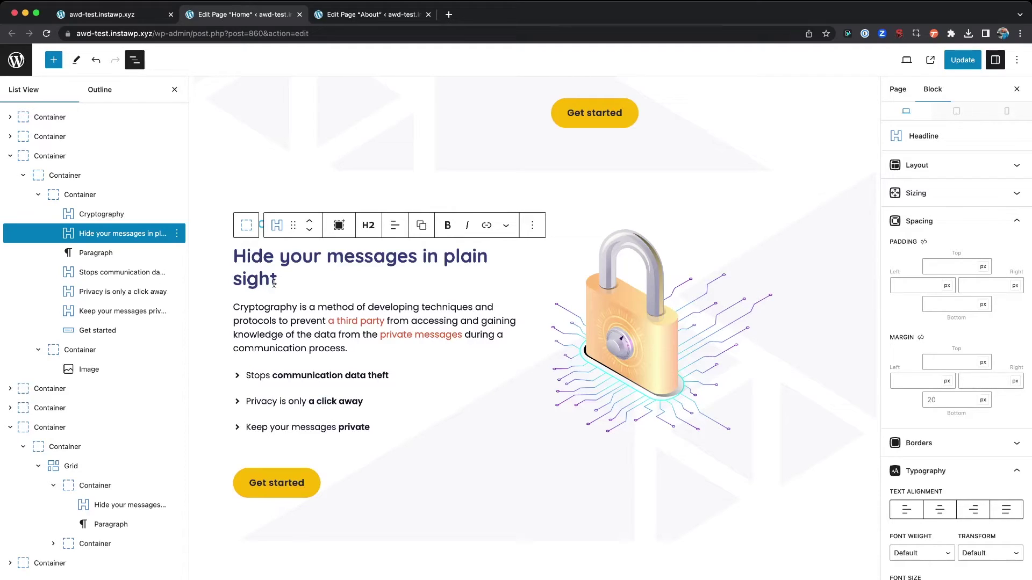
click(333, 258)
Duplicate the 'Hide your messages' heading twice, then delete the extra fourth copy.
key(super+shift+d)
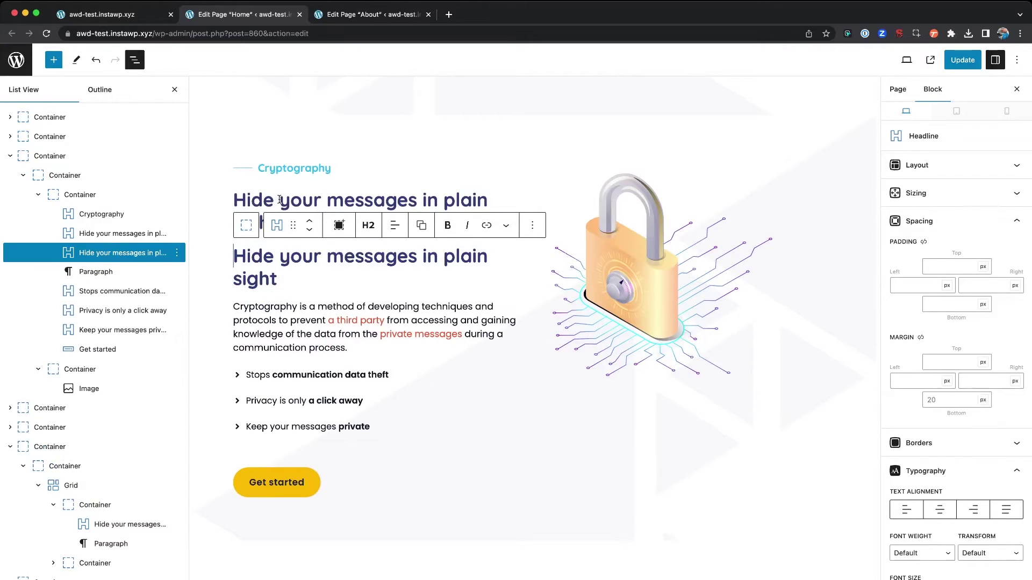
click(280, 200)
click(538, 173)
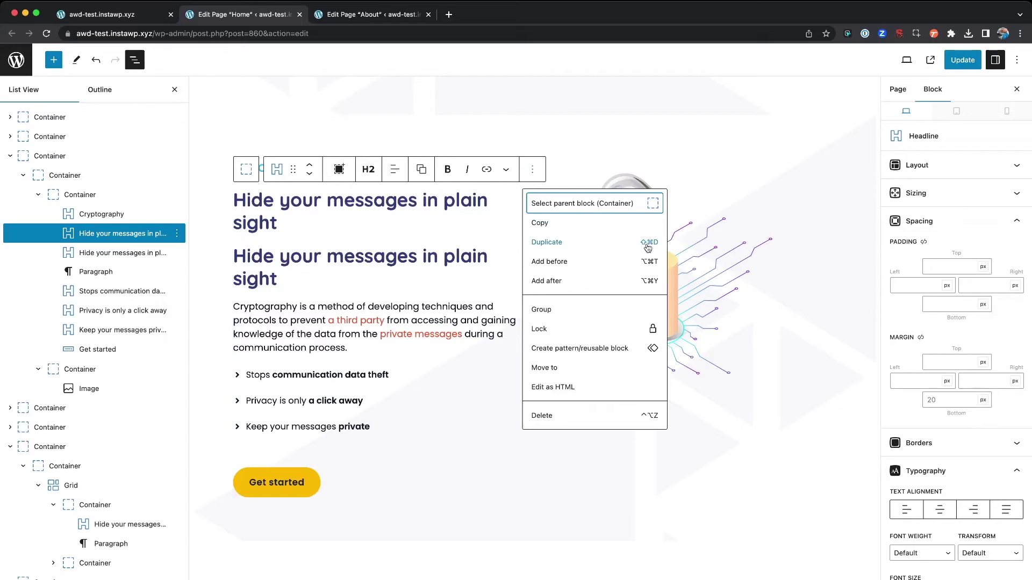
click(310, 258)
triple_click(311, 257)
key(super+shift+d)
key(super+shift+d)
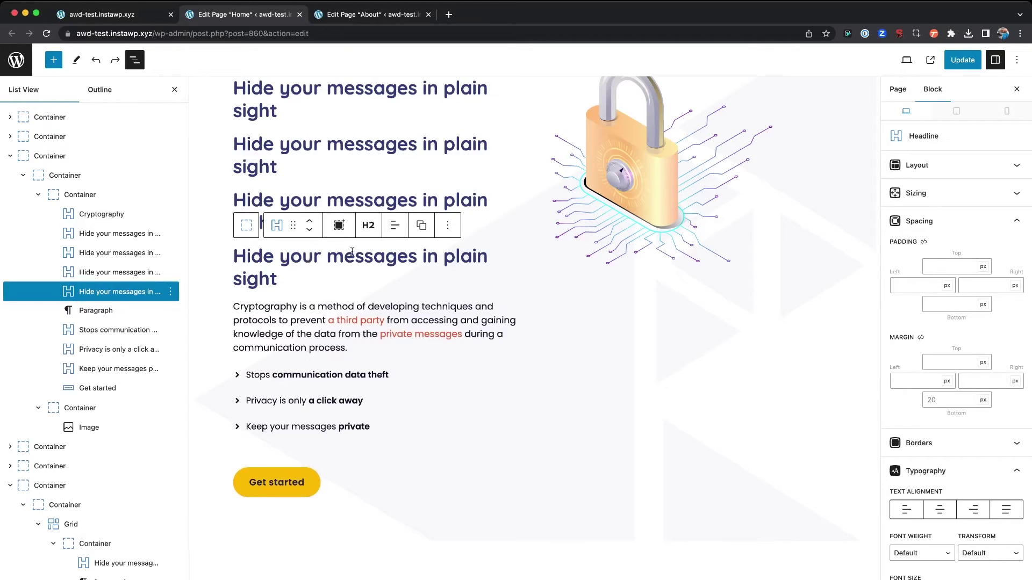
click(448, 226)
click(516, 476)
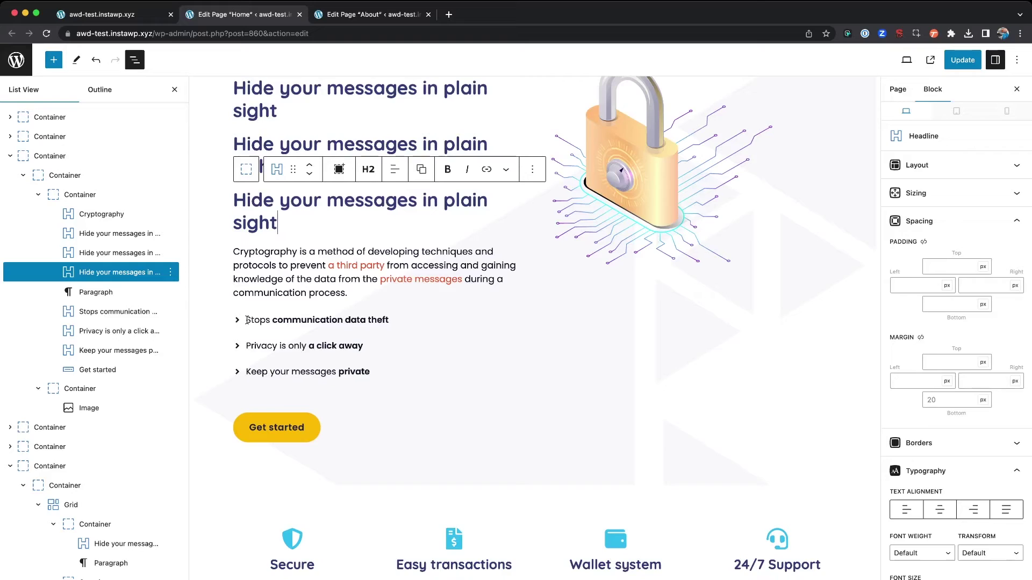
Select the three Cryptography bullet items and duplicate them with Shift+Cmd+D.
drag(247, 320, 361, 373)
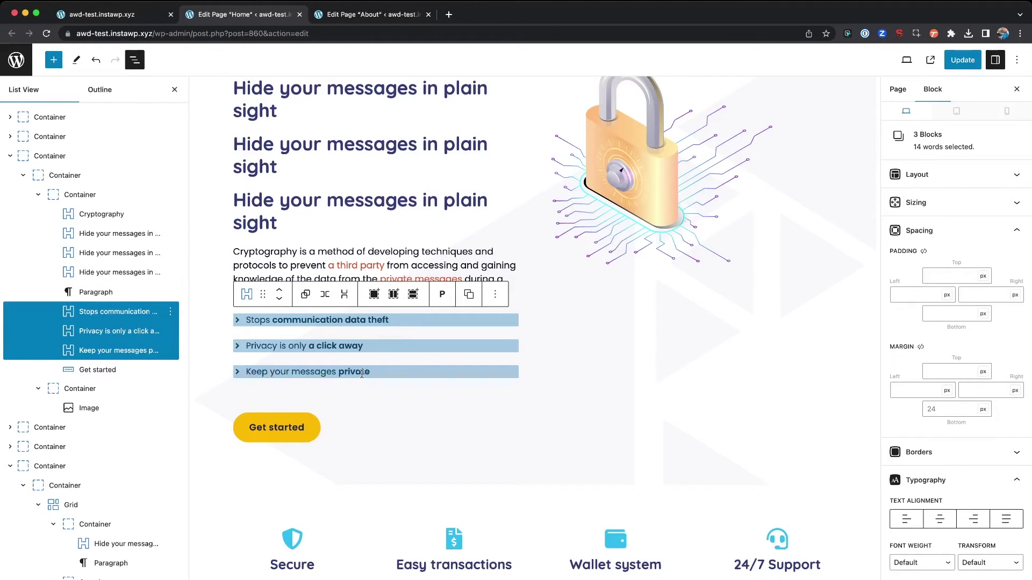
key(super+shift+d)
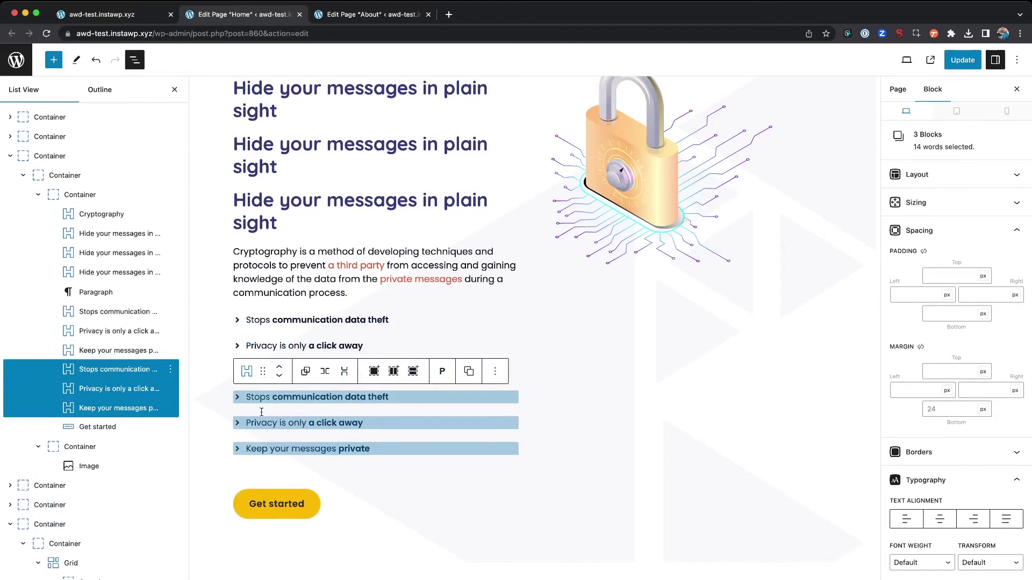